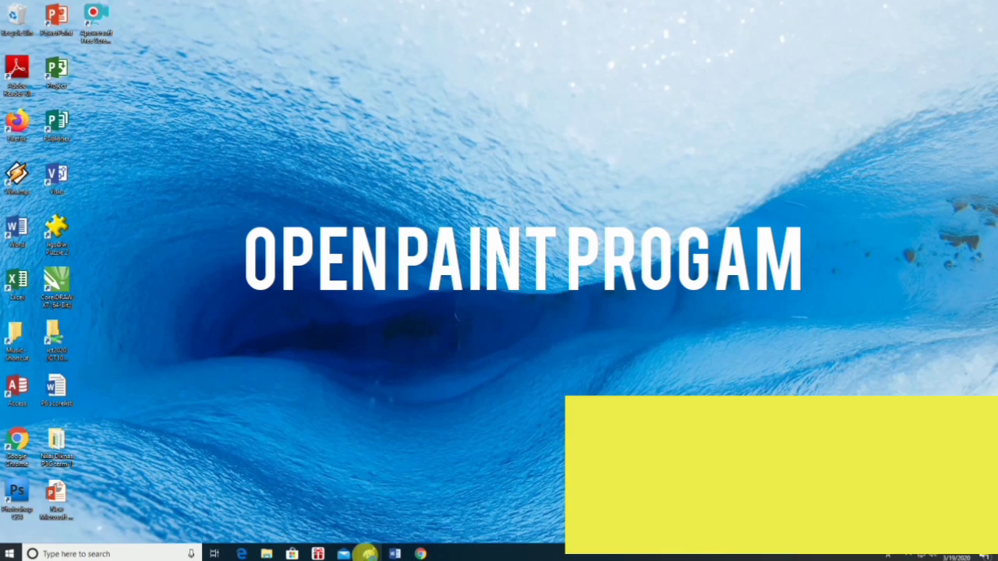
Launch Paint and draw a large circle near the centre of the canvas
click(368, 554)
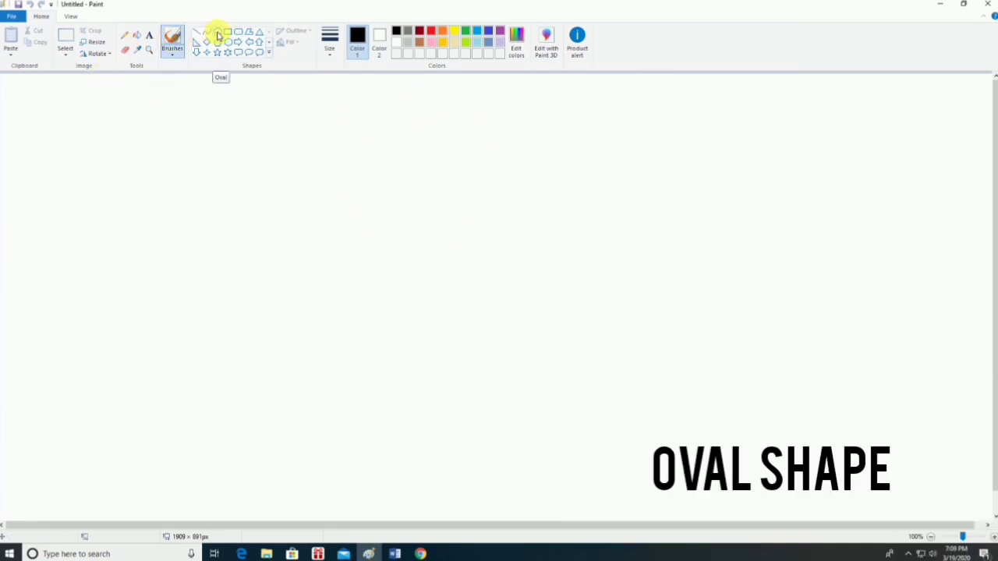
click(219, 35)
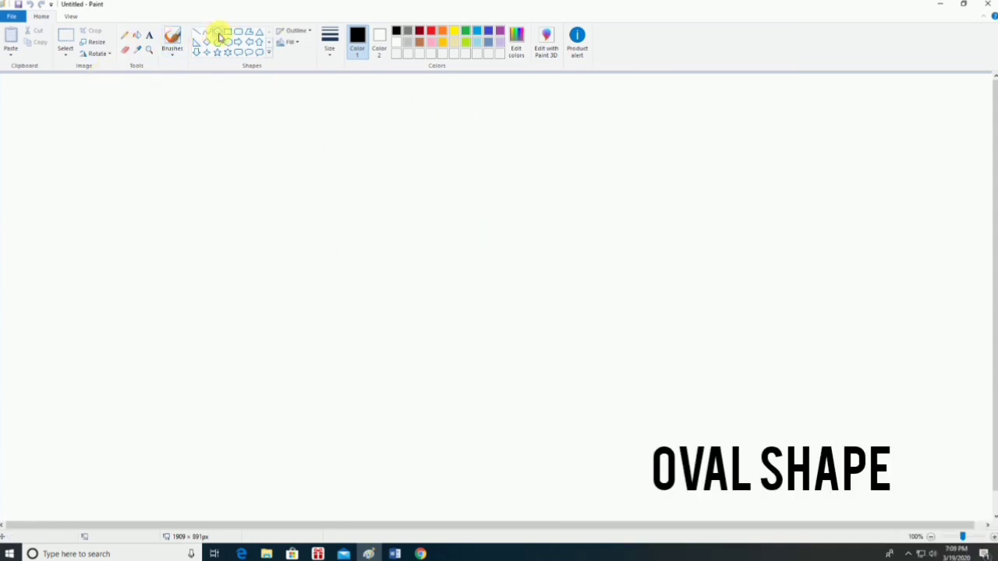
drag(401, 215, 650, 469)
drag(561, 394, 518, 386)
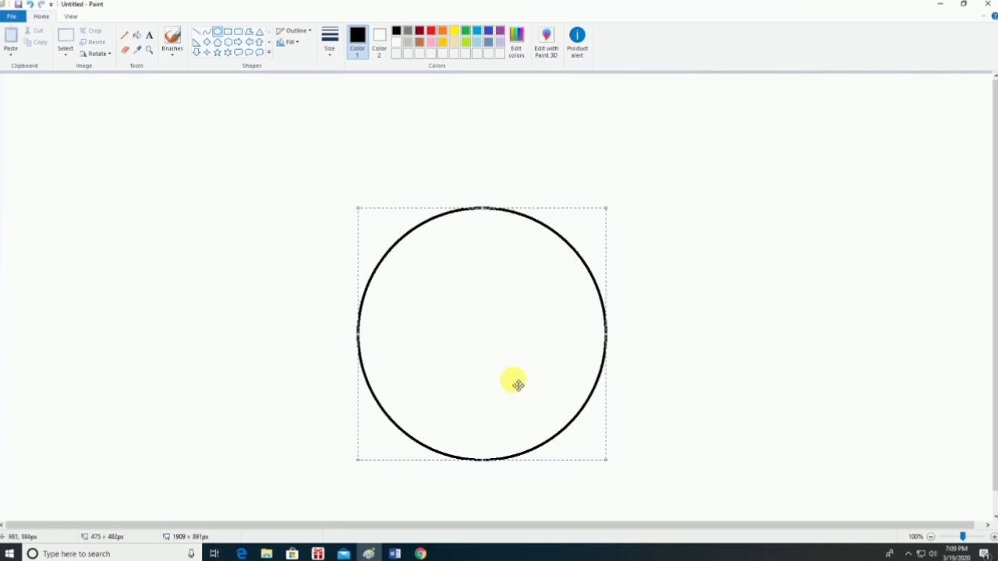
click(164, 274)
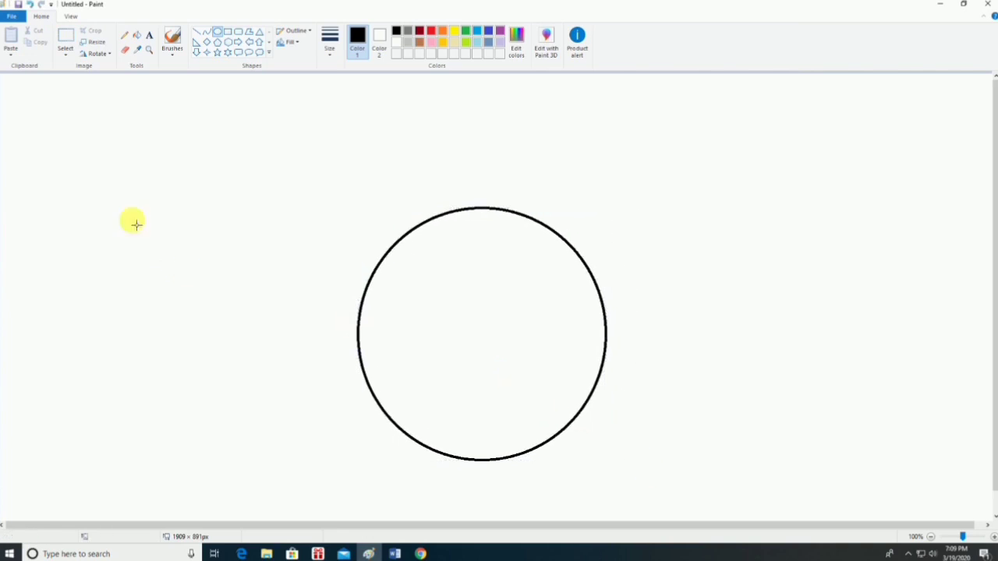
Draw a smaller circle and fit it into the canvas's top-left corner
mouse_move(94, 108)
mouse_down()
mouse_move(208, 234)
mouse_move(254, 263)
mouse_up()
mouse_move(181, 206)
mouse_down()
mouse_move(301, 253)
mouse_move(652, 252)
mouse_move(135, 178)
mouse_move(150, 195)
mouse_up()
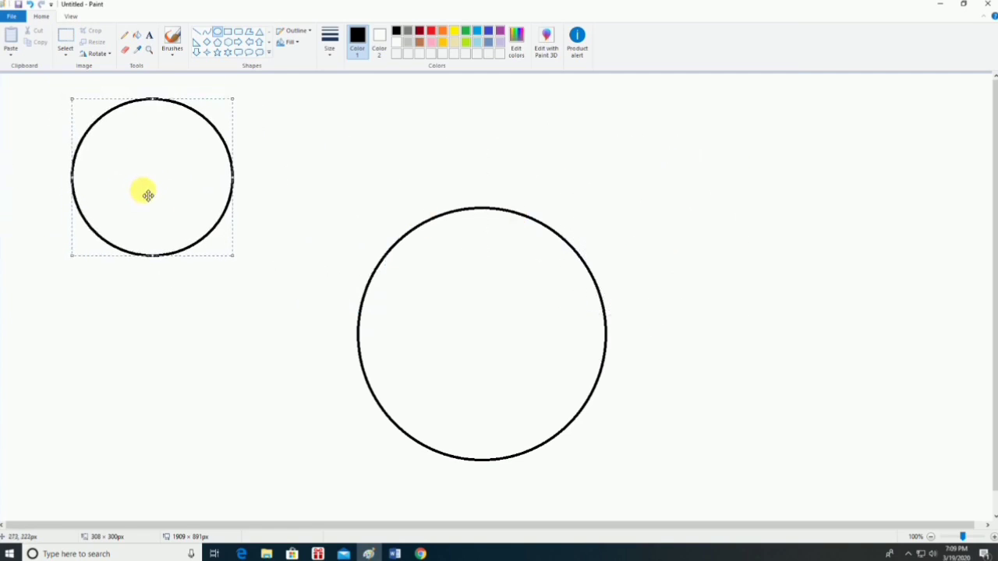
mouse_move(236, 256)
mouse_down()
mouse_move(265, 281)
mouse_move(246, 271)
mouse_up()
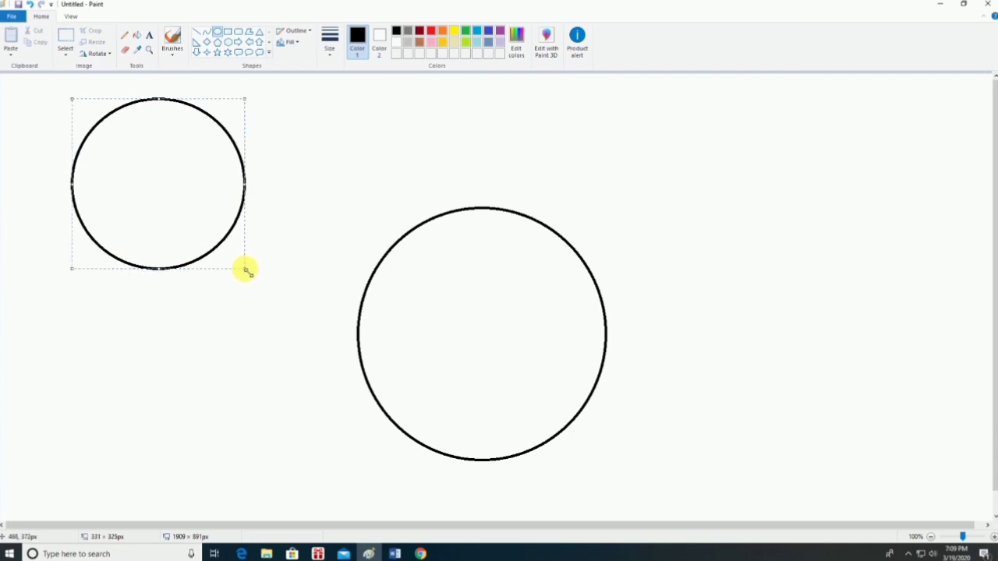
drag(147, 179, 99, 170)
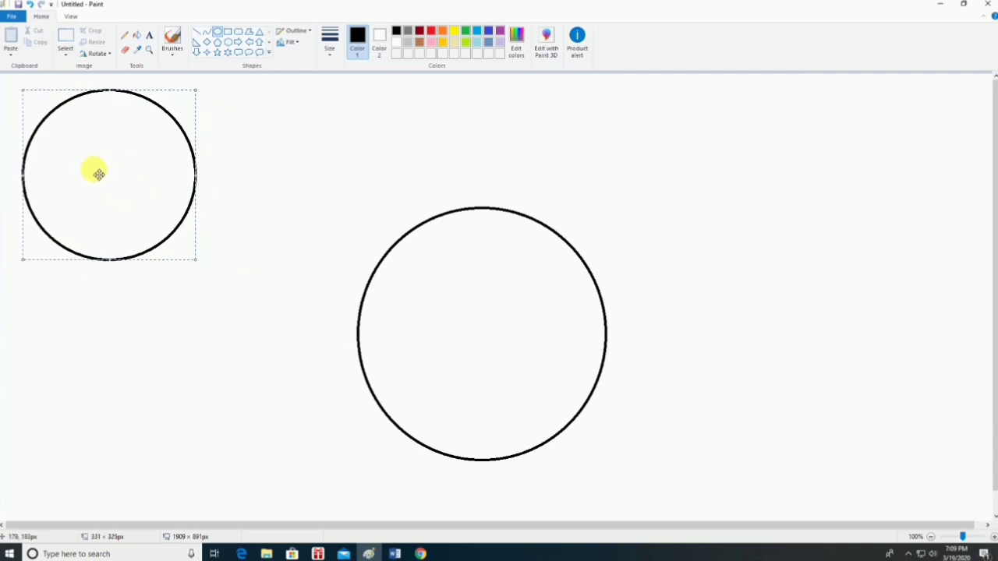
Copy and paste the small circle, dragging the copy toward the big circle
click(230, 156)
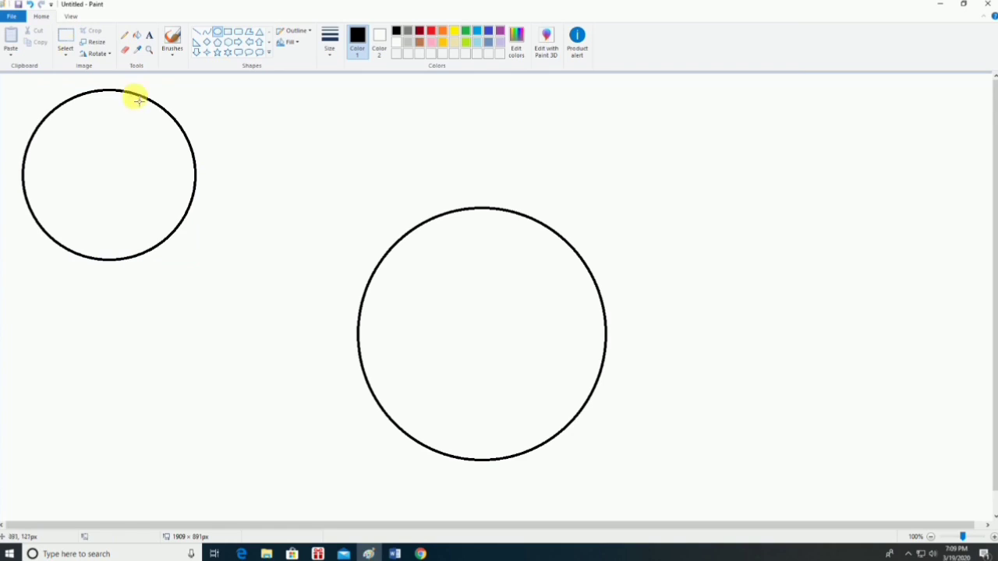
click(66, 38)
mouse_move(12, 79)
mouse_down()
mouse_move(98, 183)
mouse_move(225, 276)
mouse_up()
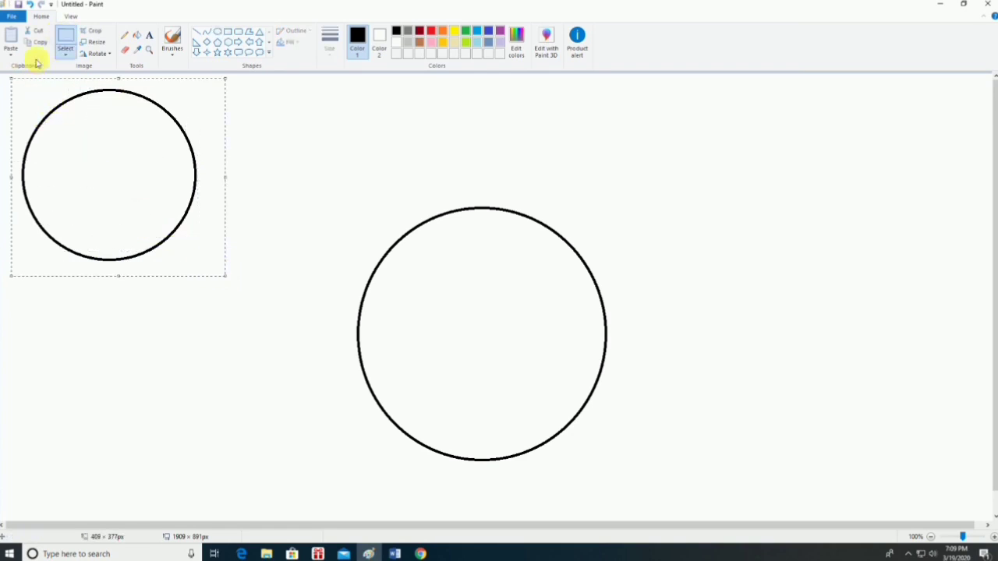
click(36, 43)
click(11, 39)
mouse_move(100, 130)
mouse_down()
mouse_move(147, 160)
mouse_move(273, 167)
mouse_move(530, 225)
mouse_move(405, 212)
mouse_move(397, 263)
mouse_move(481, 210)
mouse_move(318, 195)
mouse_move(357, 173)
mouse_move(428, 169)
mouse_move(343, 174)
mouse_move(356, 230)
mouse_move(562, 309)
mouse_move(481, 207)
mouse_move(366, 195)
mouse_up()
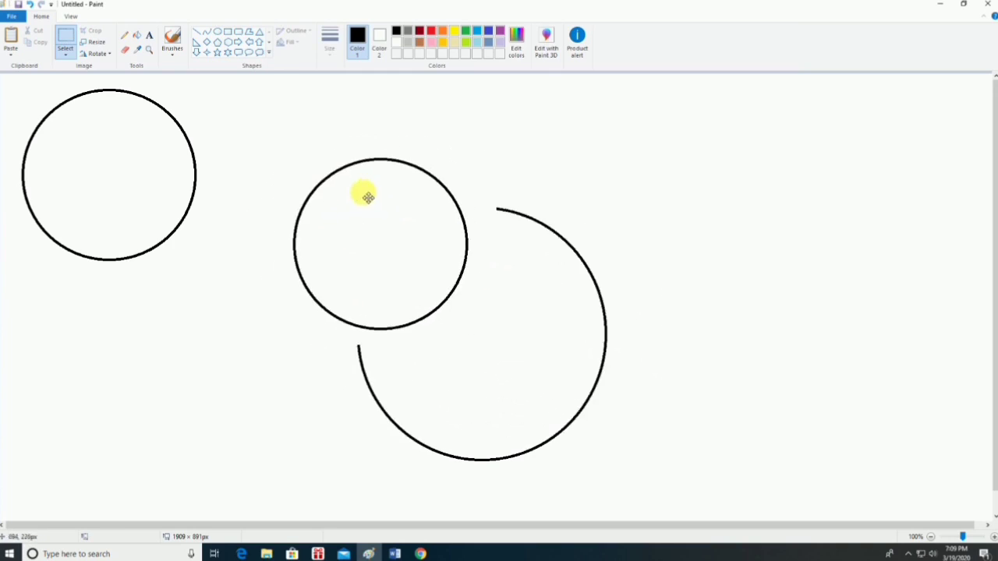
With transparent selection on, place the copy as the right ear and the original as the left
click(68, 59)
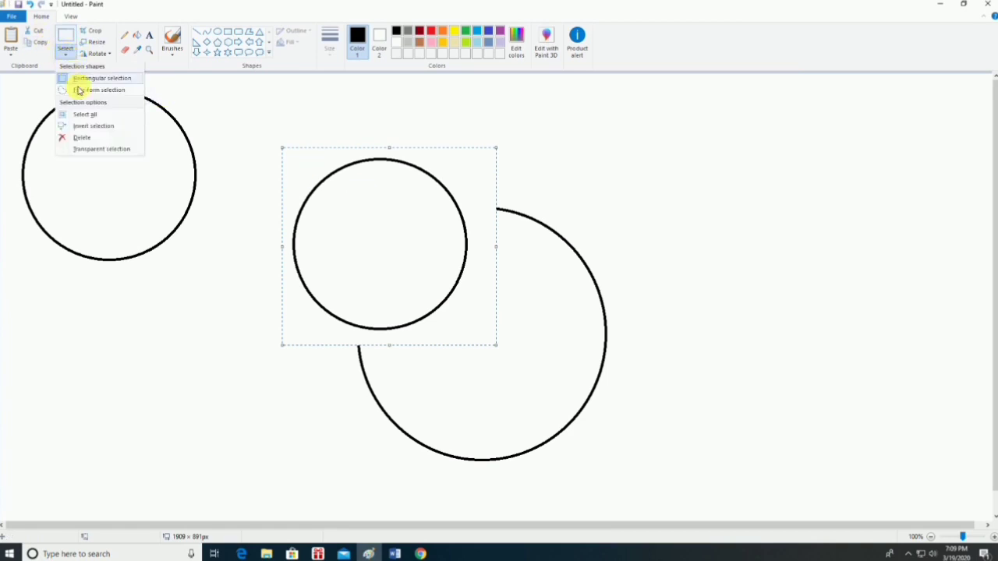
click(112, 151)
mouse_move(350, 237)
mouse_down()
mouse_move(606, 202)
mouse_move(622, 210)
mouse_up()
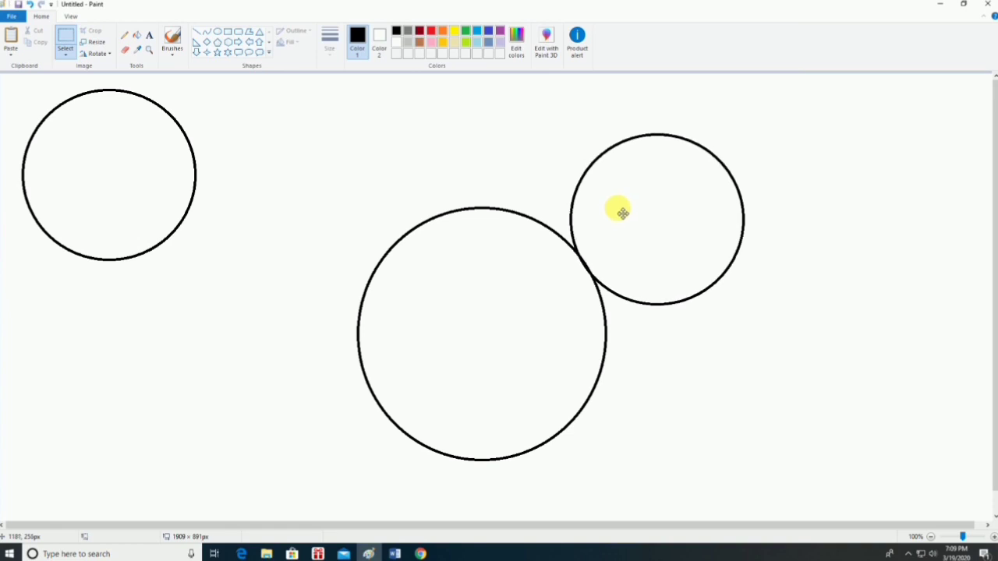
drag(622, 210, 624, 212)
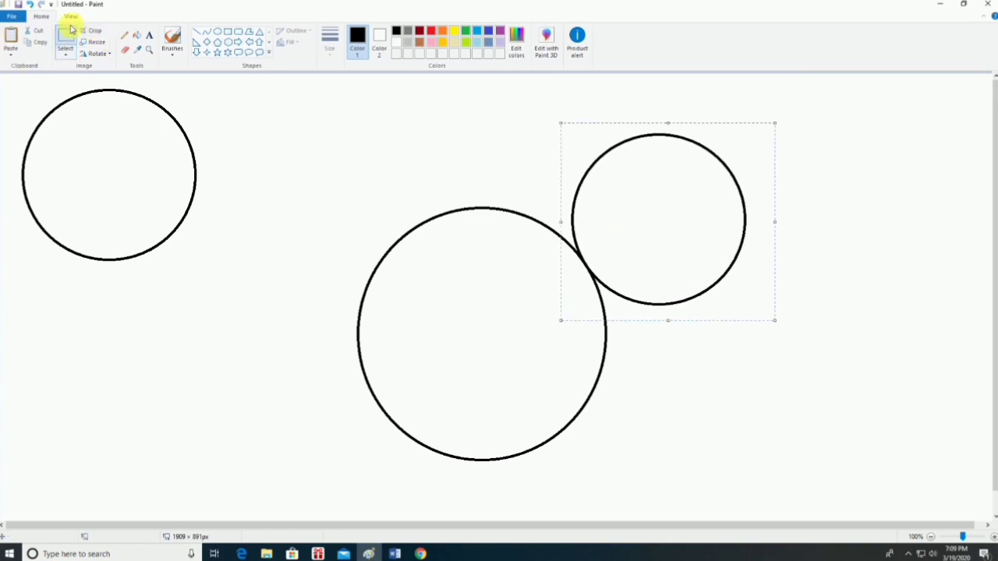
click(69, 35)
drag(11, 79, 217, 273)
mouse_move(130, 191)
mouse_down()
mouse_move(334, 227)
mouse_move(365, 222)
mouse_up()
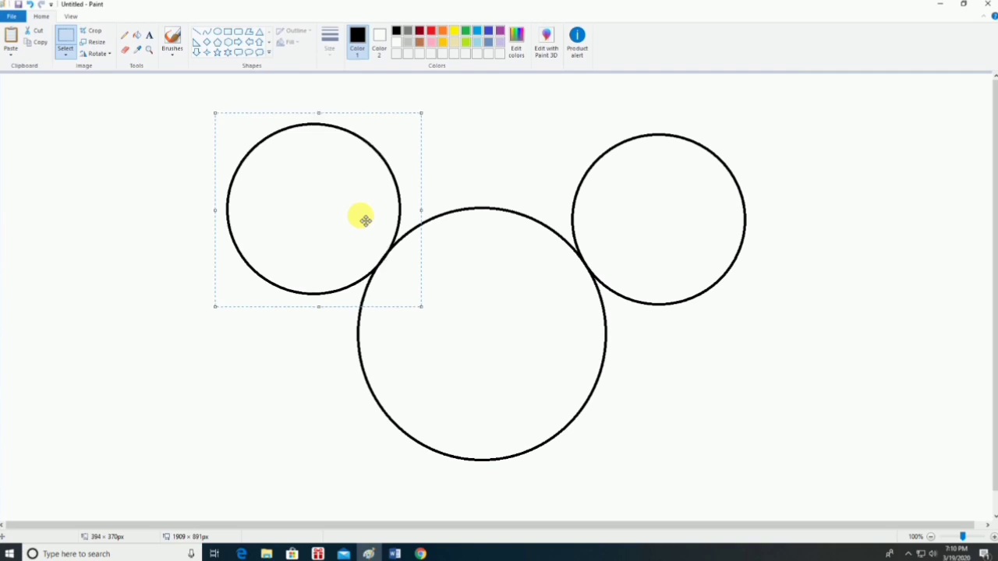
Draw a wide, flattened muzzle oval across the lower half of the big circle
click(117, 231)
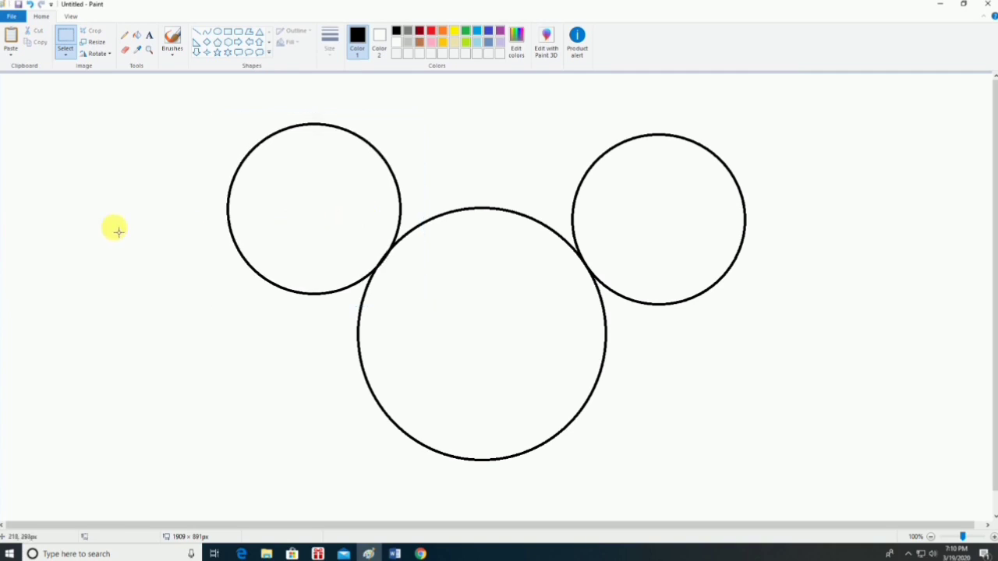
click(217, 34)
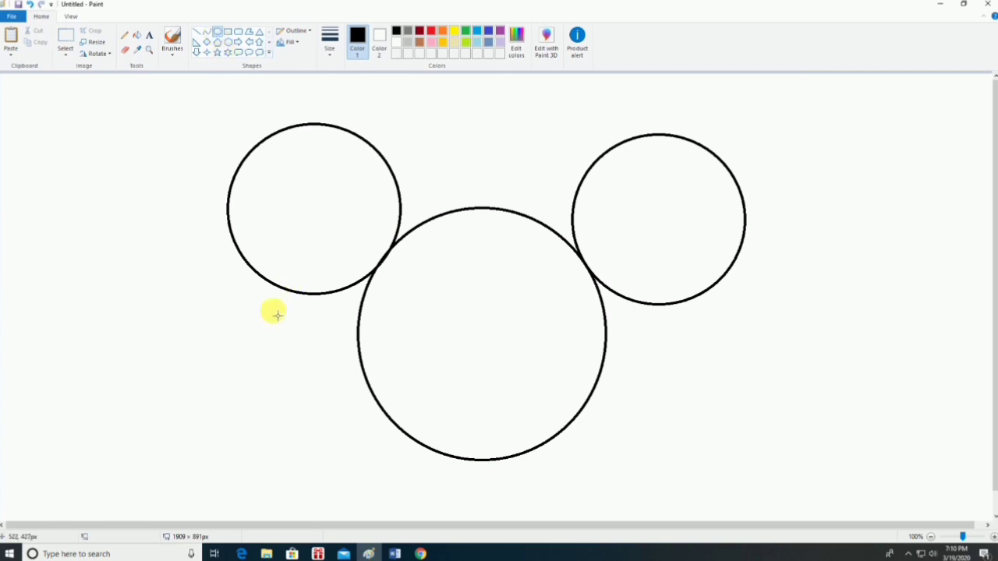
drag(302, 340, 597, 503)
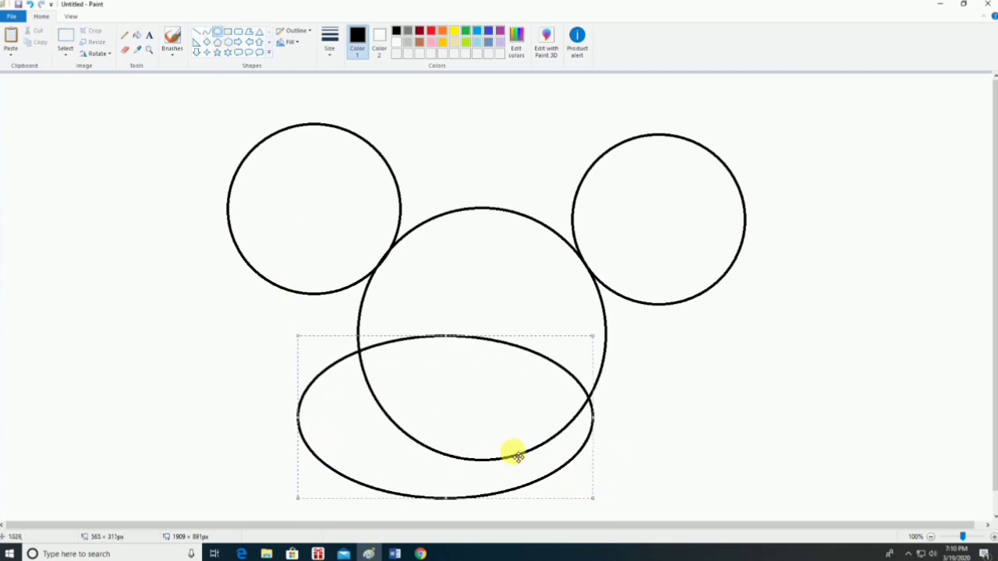
mouse_move(508, 451)
mouse_down()
mouse_move(537, 423)
mouse_move(537, 398)
mouse_up()
drag(630, 450, 602, 434)
drag(510, 383, 523, 399)
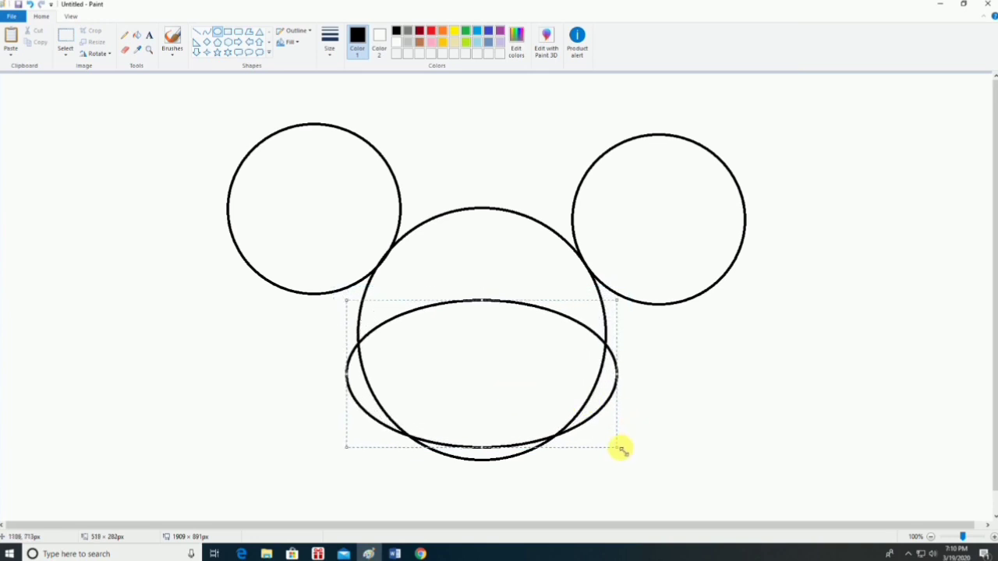
drag(619, 445, 625, 449)
drag(517, 382, 510, 380)
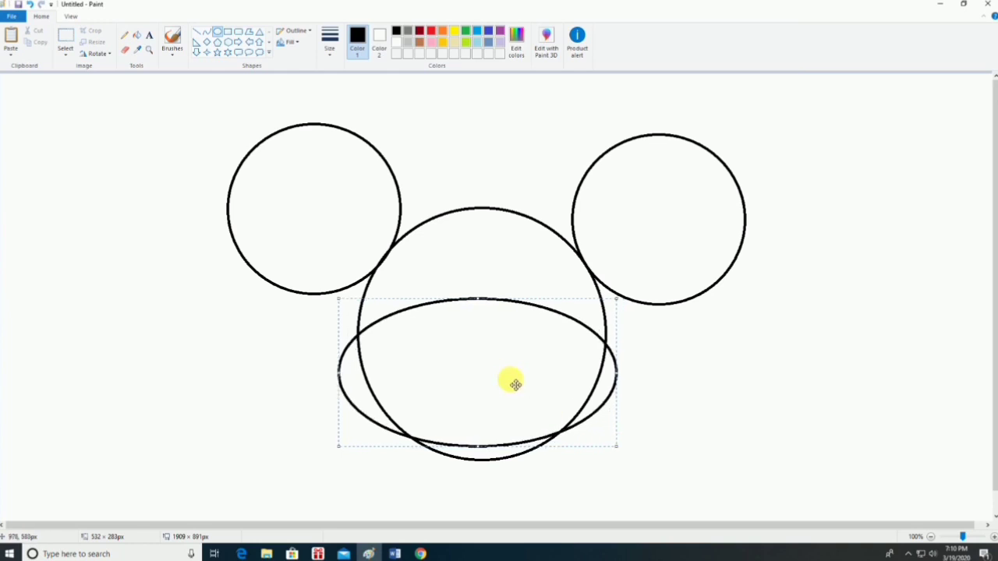
drag(481, 300, 485, 332)
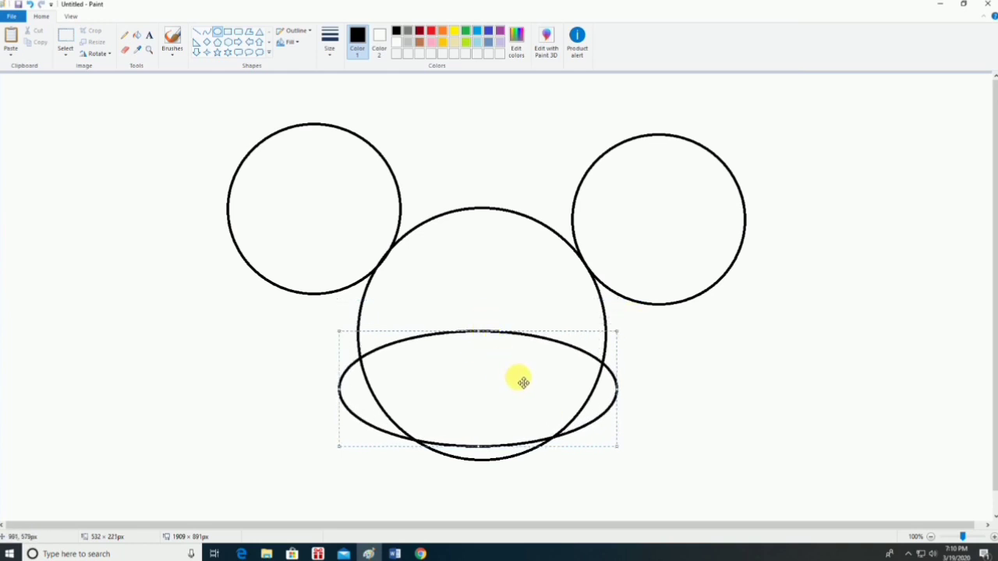
key(Right)
key(Right)
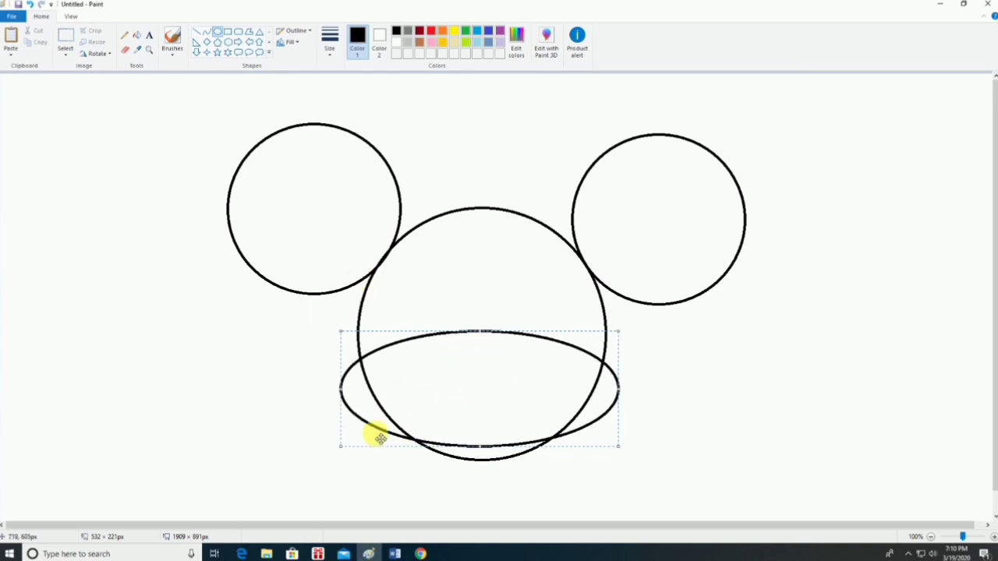
click(827, 374)
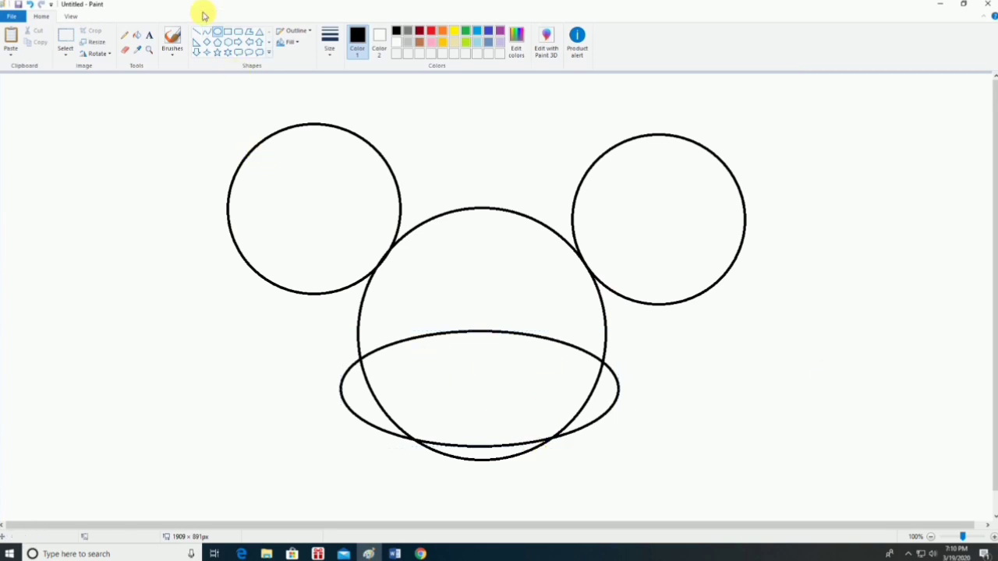
Erase the big circle's lines that overlap inside the lower muzzle oval
click(127, 49)
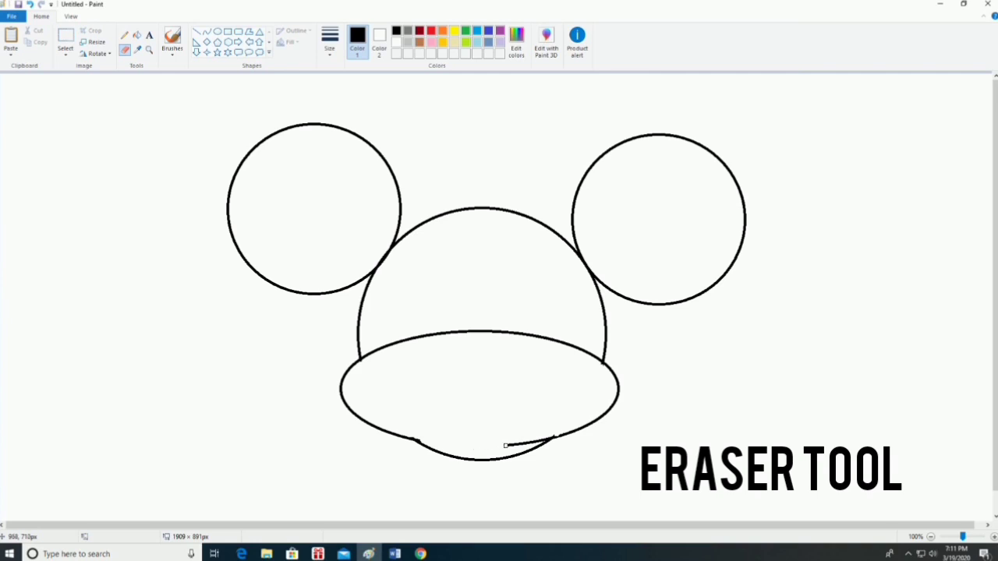
drag(522, 444, 533, 443)
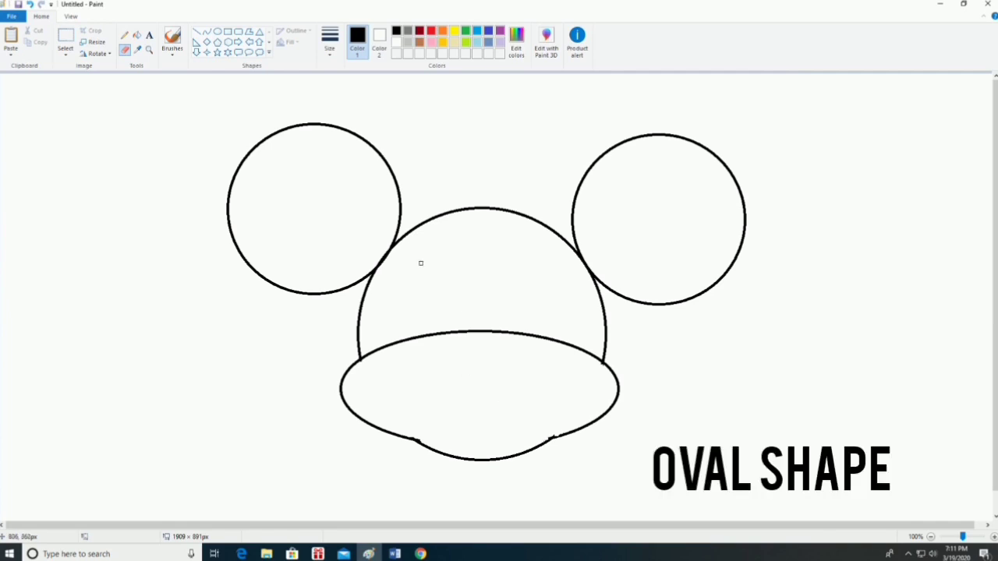
Draw a medium nose oval inside the muzzle with a small highlight oval within it
click(218, 32)
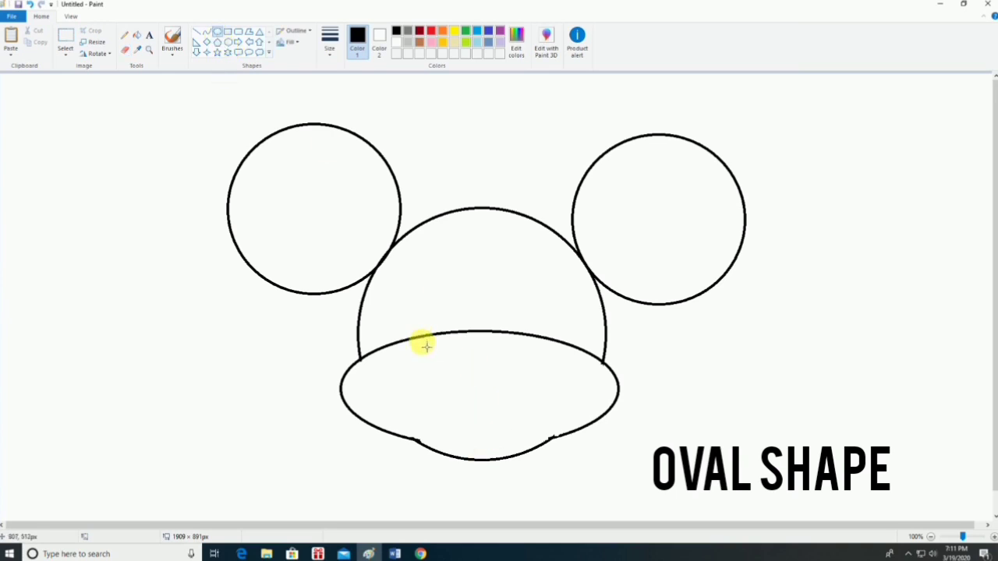
mouse_move(434, 348)
mouse_down()
mouse_move(543, 399)
mouse_move(500, 367)
mouse_up()
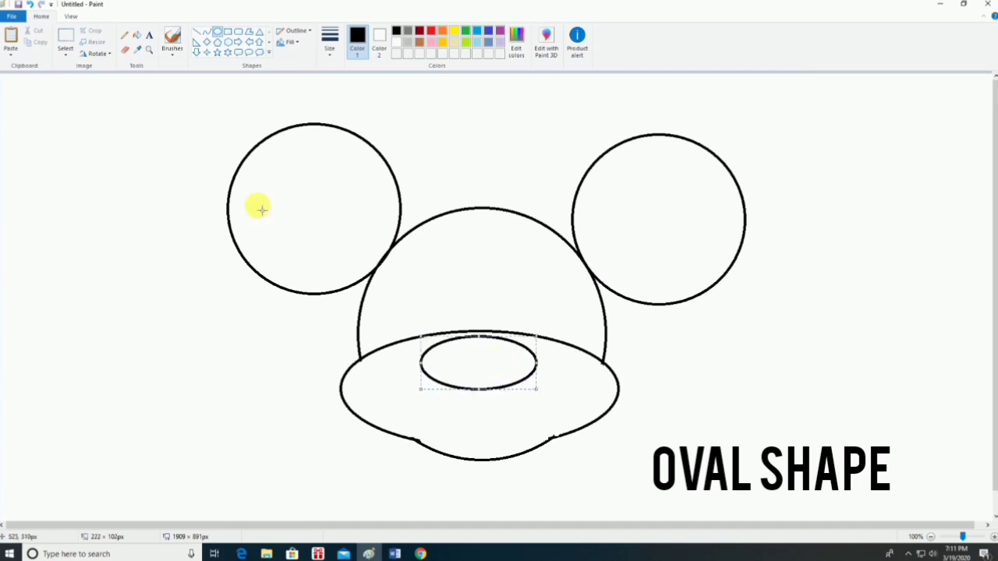
click(229, 287)
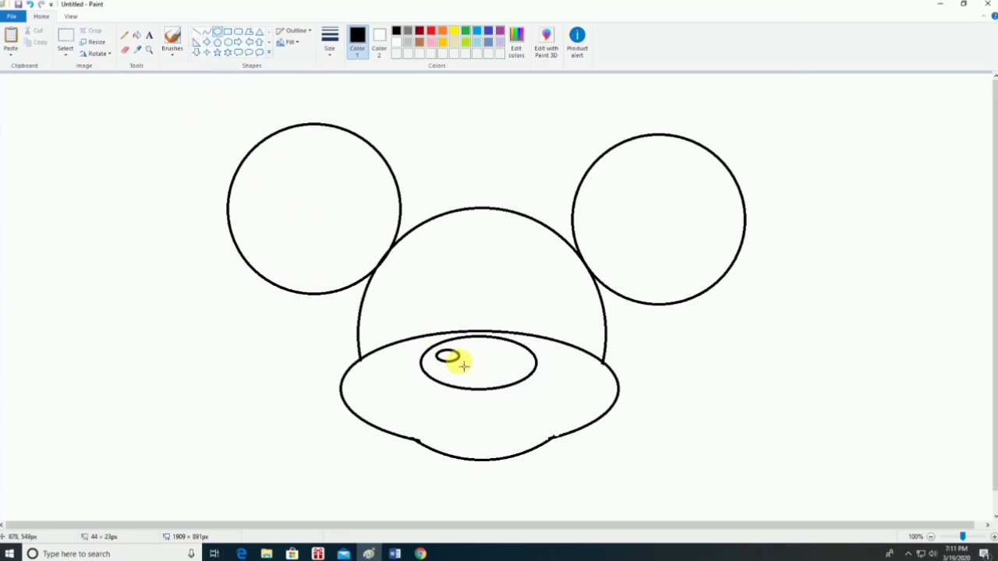
drag(464, 365, 468, 366)
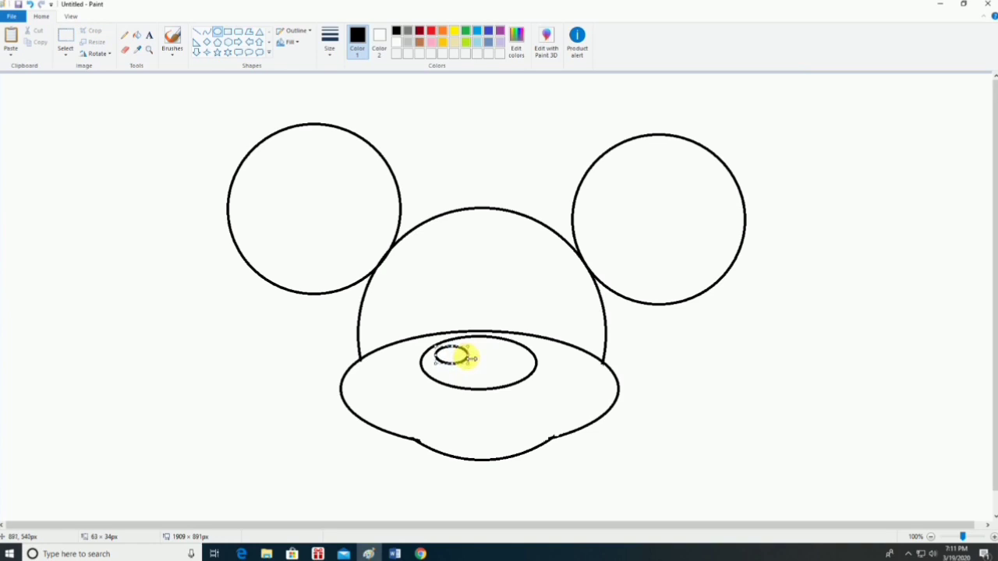
drag(471, 358, 474, 358)
click(652, 356)
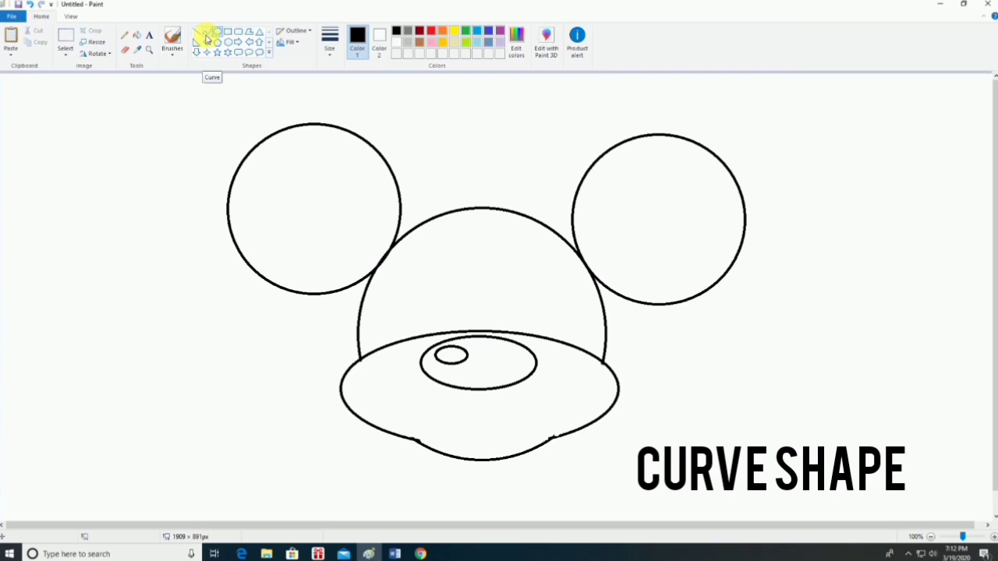
Draw a curved smile line across the muzzle with the Curve tool
click(207, 35)
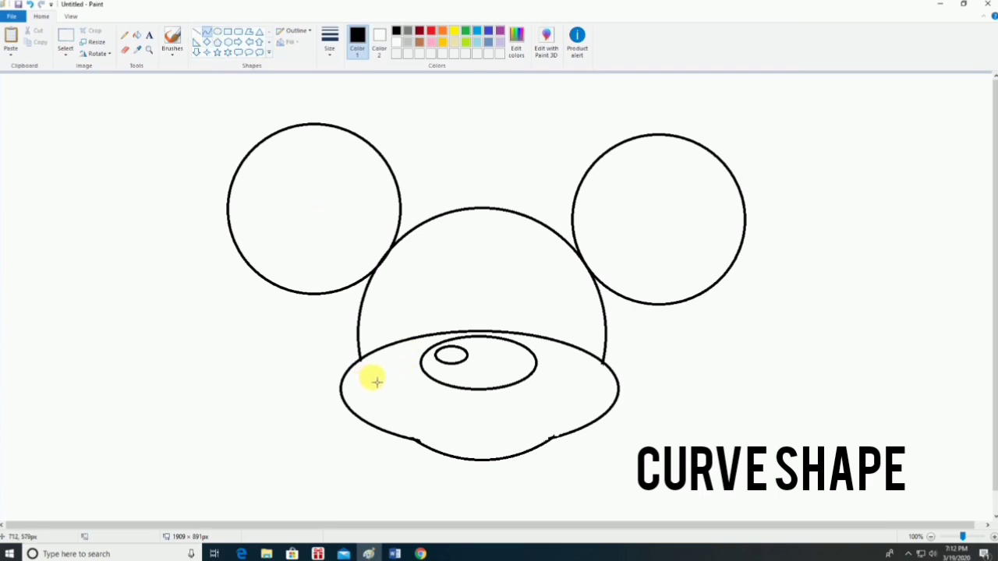
drag(375, 377, 594, 381)
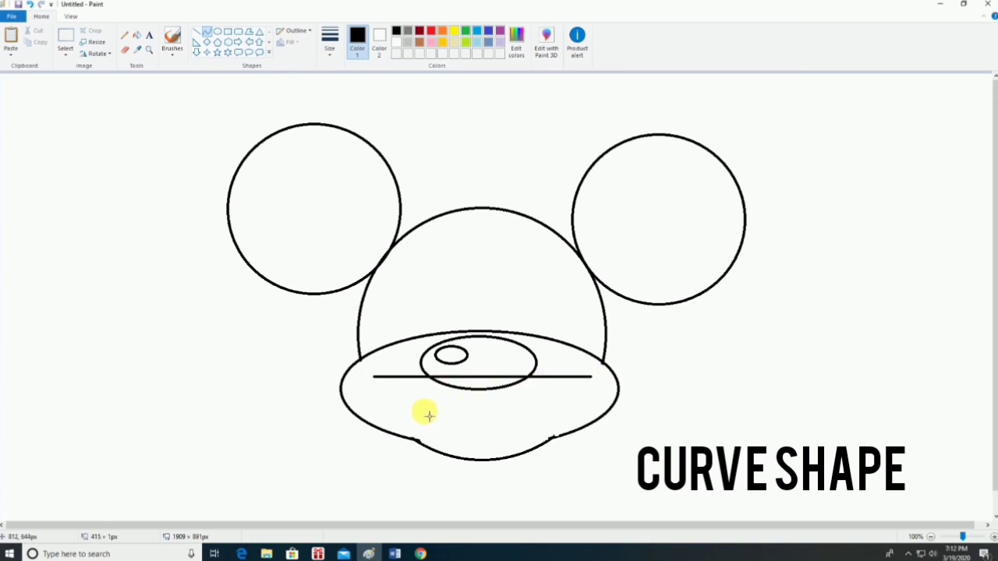
mouse_move(423, 414)
mouse_down()
mouse_move(442, 423)
mouse_move(522, 417)
mouse_move(522, 437)
mouse_move(508, 435)
mouse_up()
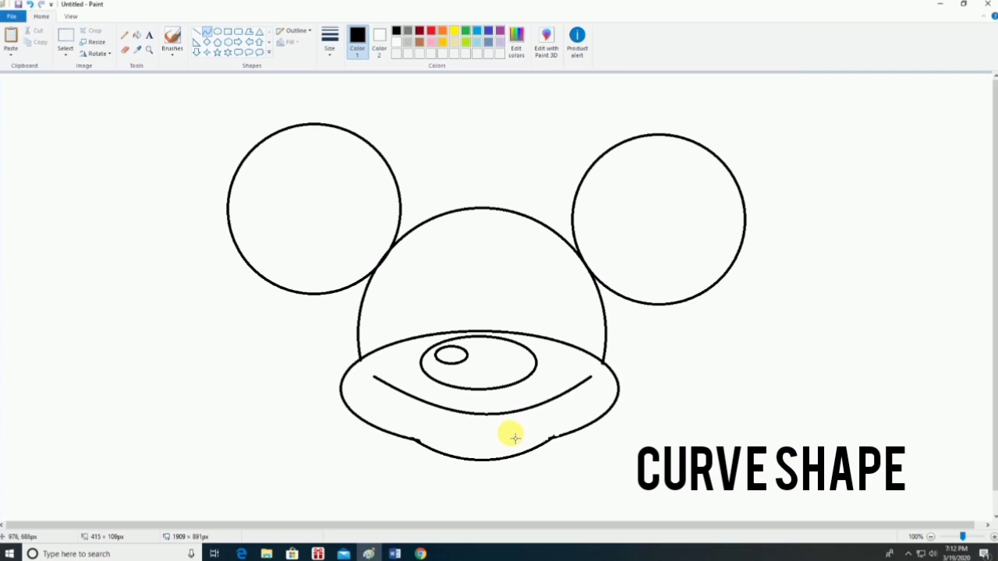
click(235, 126)
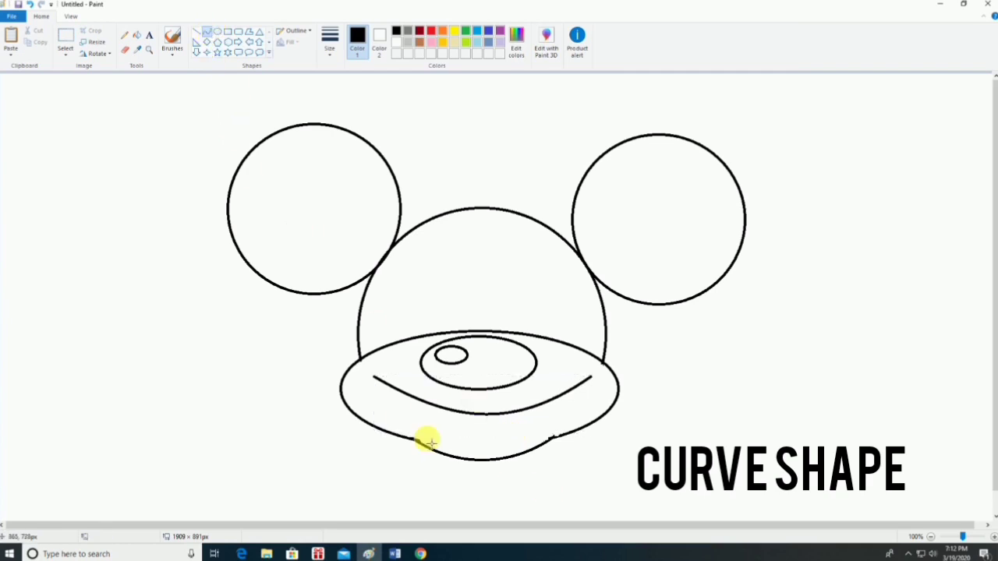
Draw a U-shaped open mouth curve hanging below the smile line
drag(429, 404, 544, 406)
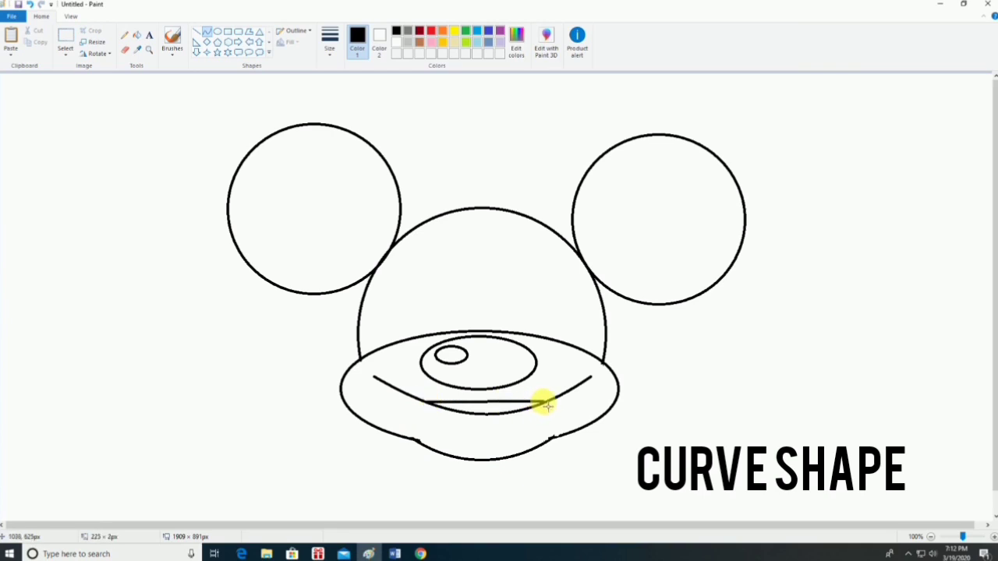
drag(549, 408, 470, 470)
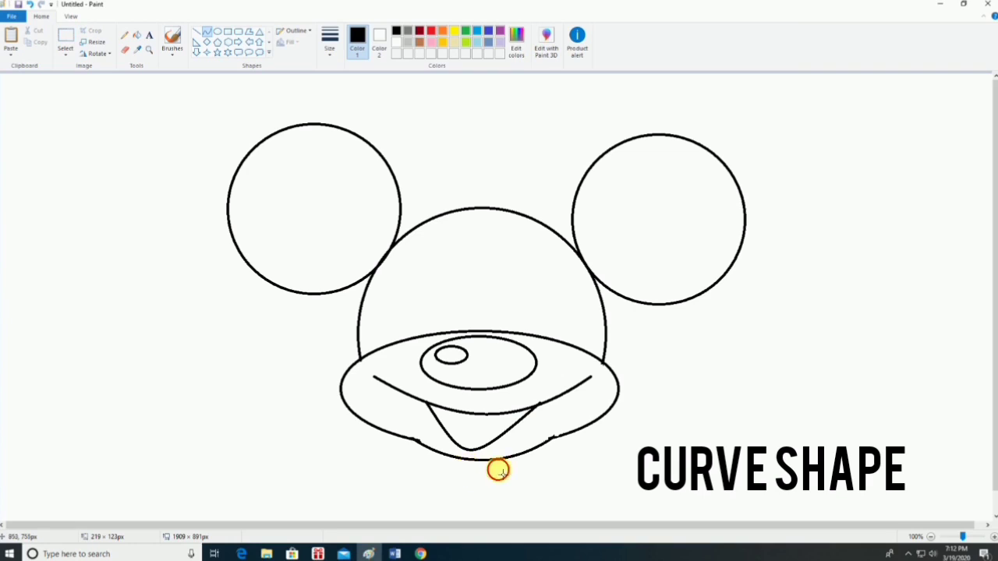
drag(498, 470, 494, 468)
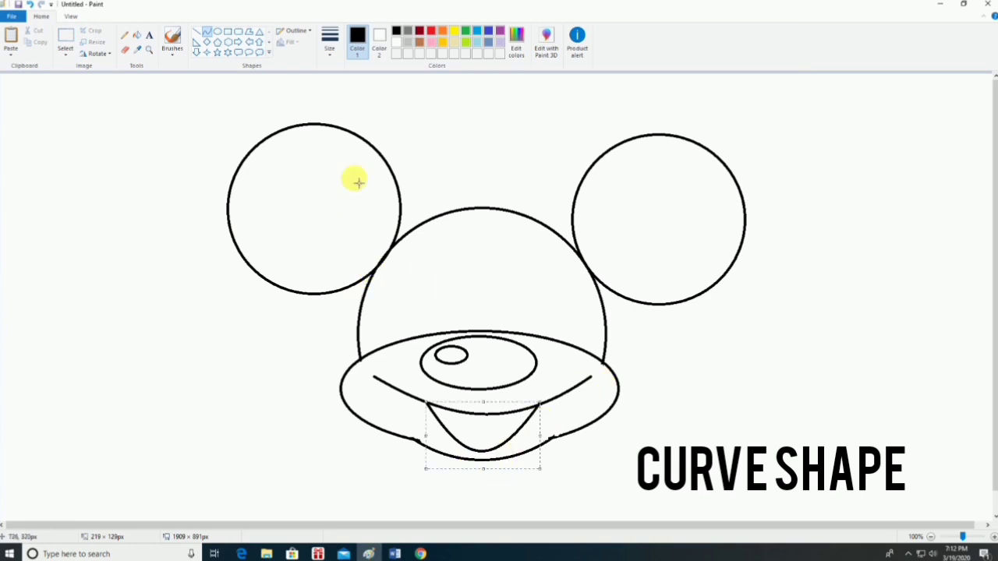
Draw an arched tongue curve inside the U-shaped open mouth
click(208, 36)
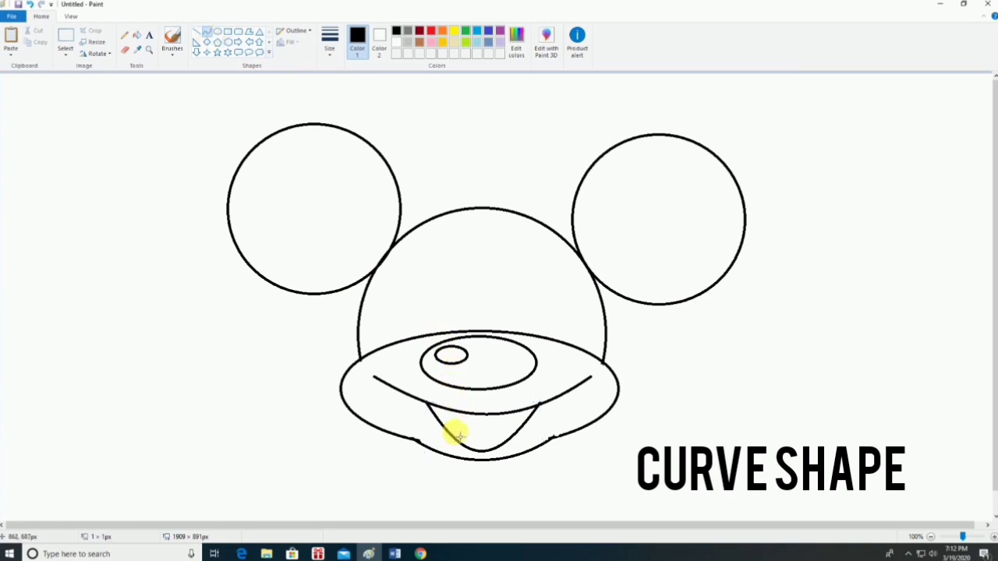
drag(451, 435, 488, 428)
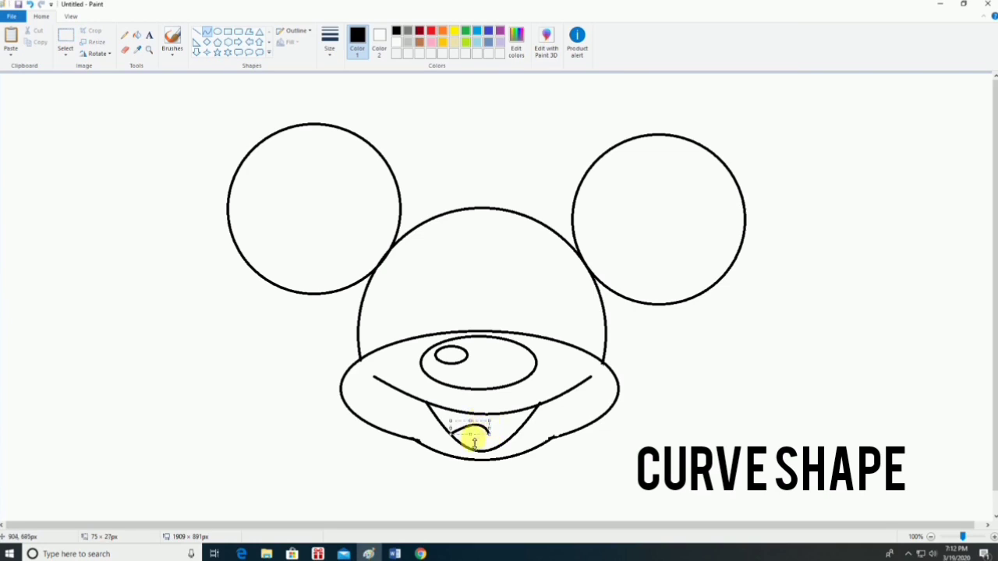
mouse_move(488, 428)
mouse_down()
mouse_move(475, 444)
mouse_move(522, 438)
mouse_move(495, 421)
mouse_up()
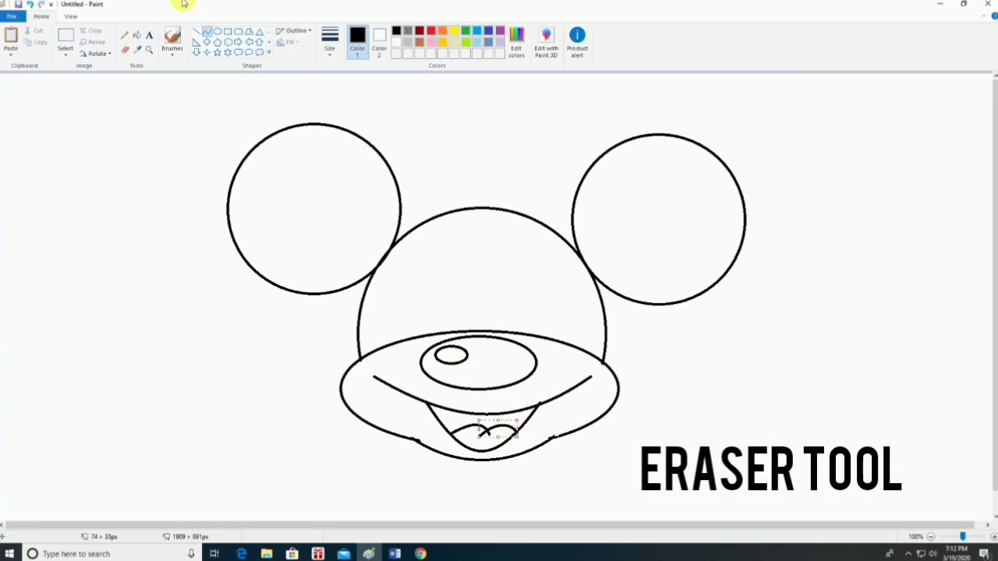
click(124, 49)
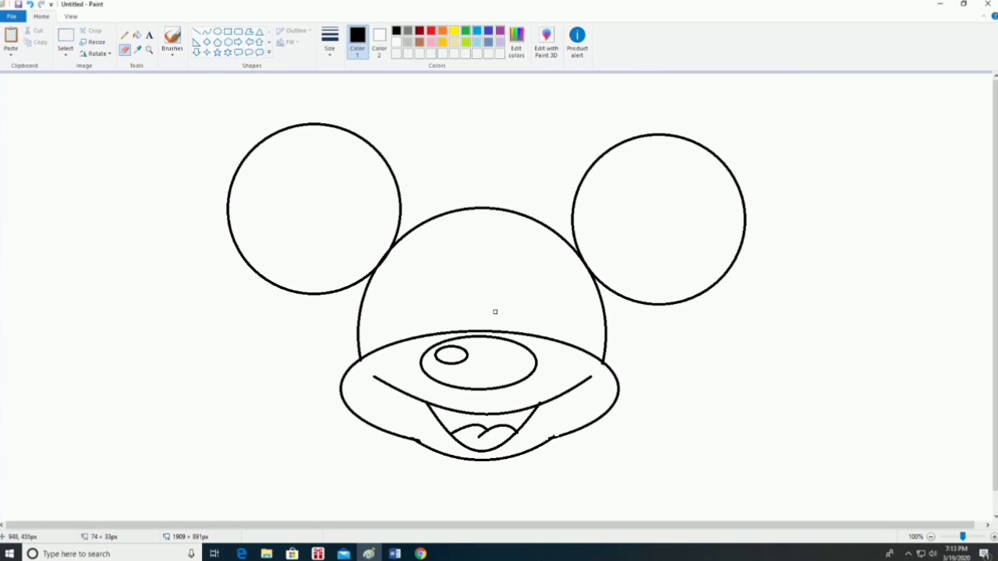
Draw two tall oval eyes side by side above the nose
click(218, 31)
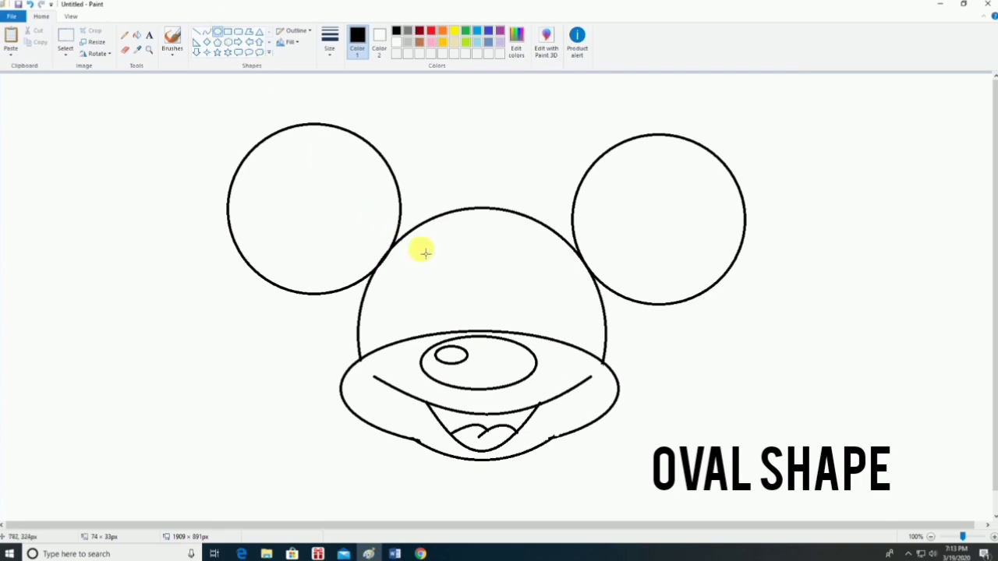
drag(402, 245, 481, 370)
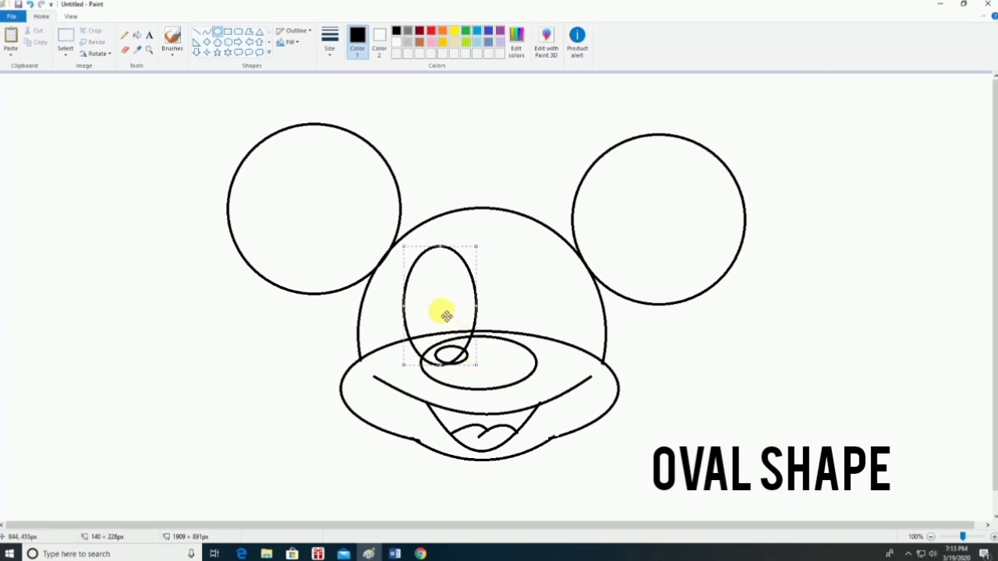
drag(441, 312, 443, 320)
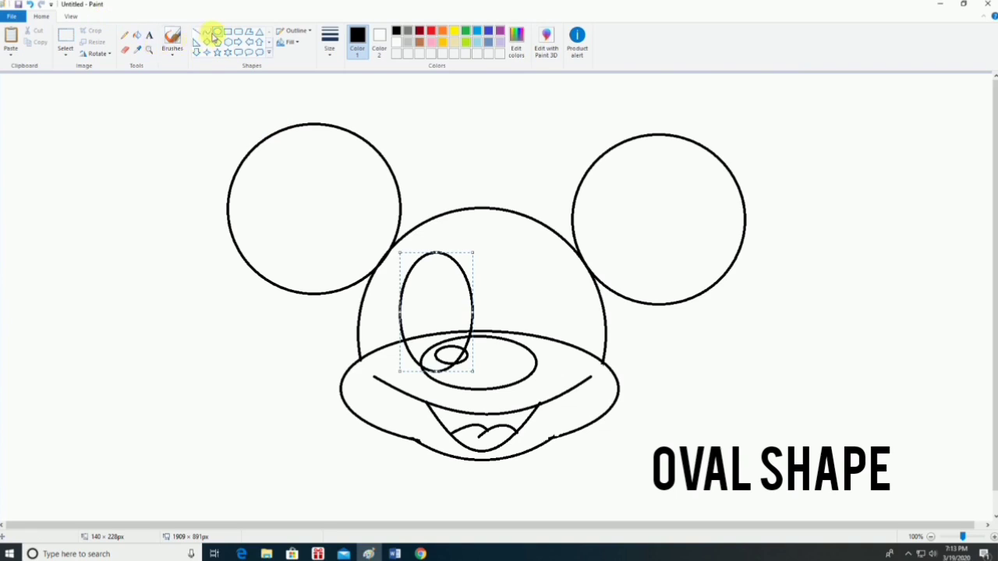
click(518, 278)
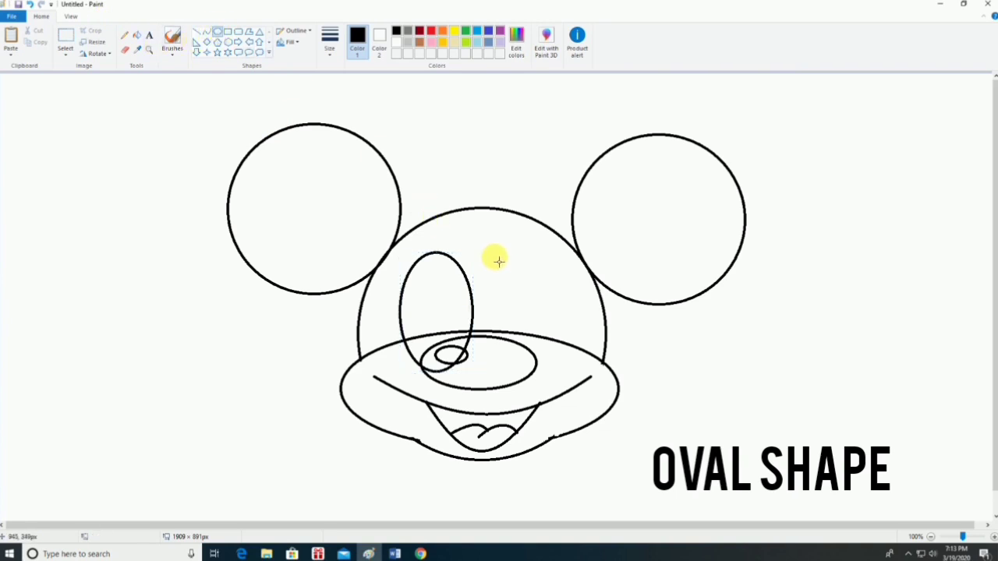
mouse_move(499, 255)
mouse_down()
mouse_move(535, 341)
mouse_move(572, 382)
mouse_move(564, 372)
mouse_up()
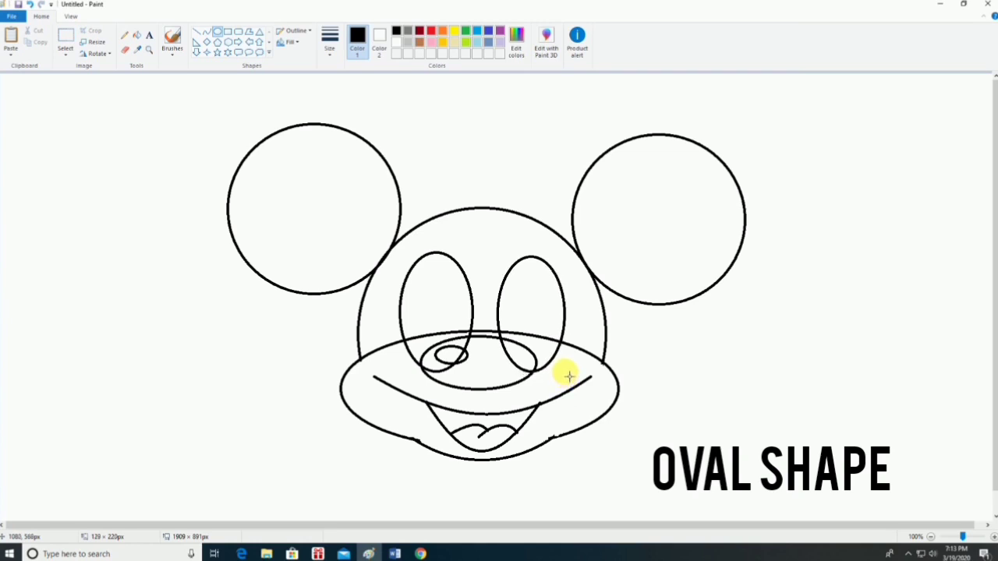
drag(536, 312, 527, 314)
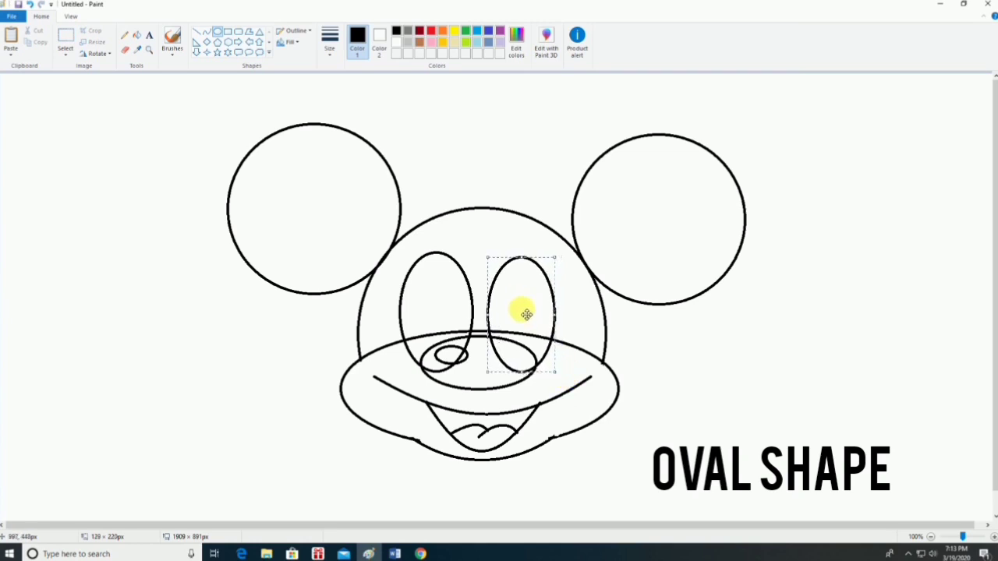
Erase the eye outlines that cross into the muzzle and nose
click(293, 337)
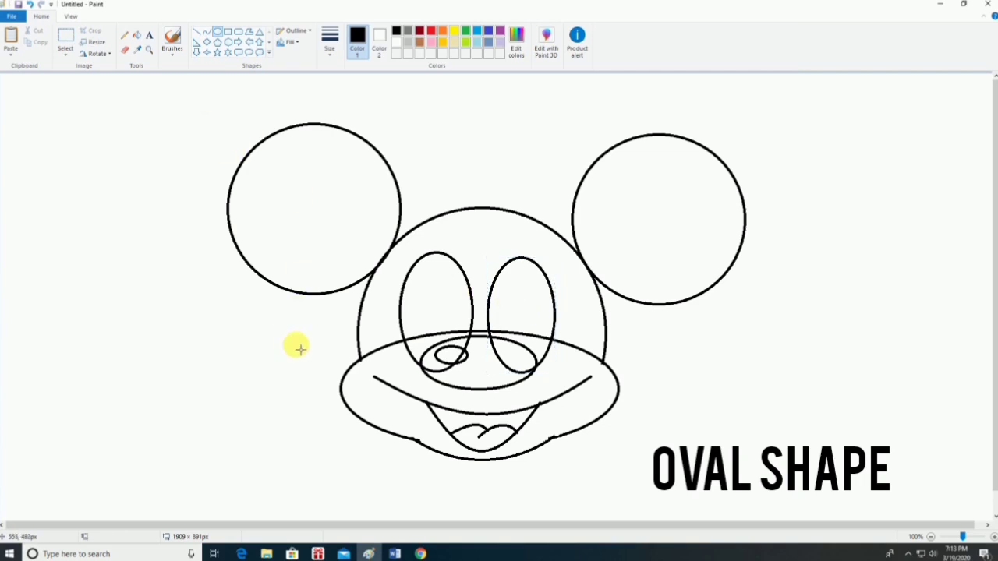
click(125, 49)
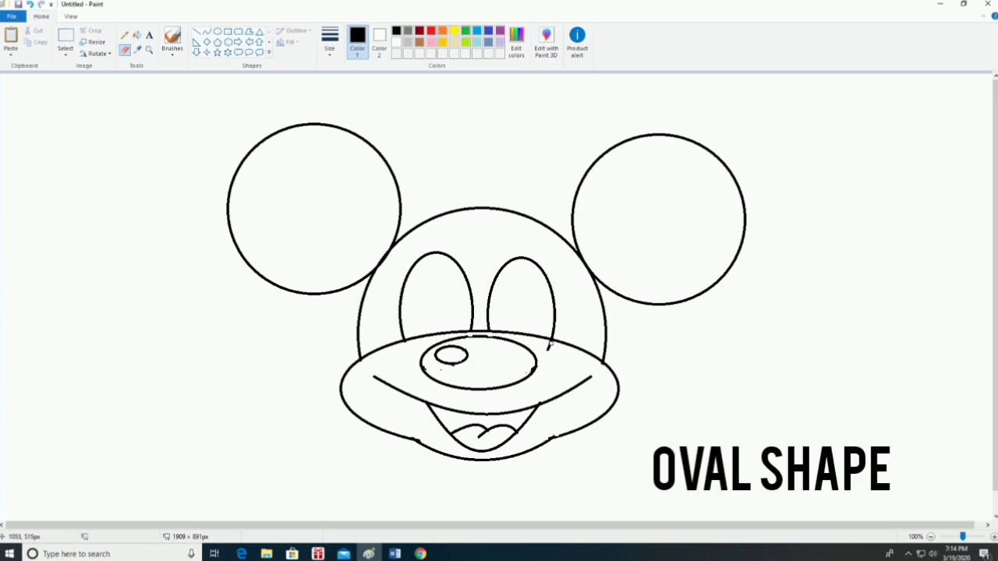
Draw an oval pupil in each eye, each holding a small highlight oval
click(218, 32)
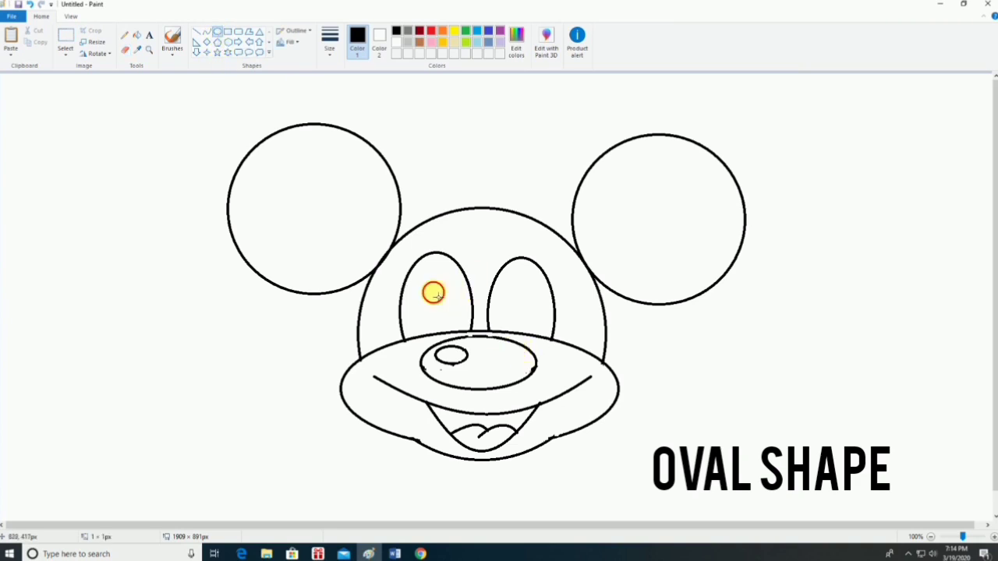
drag(433, 291, 461, 336)
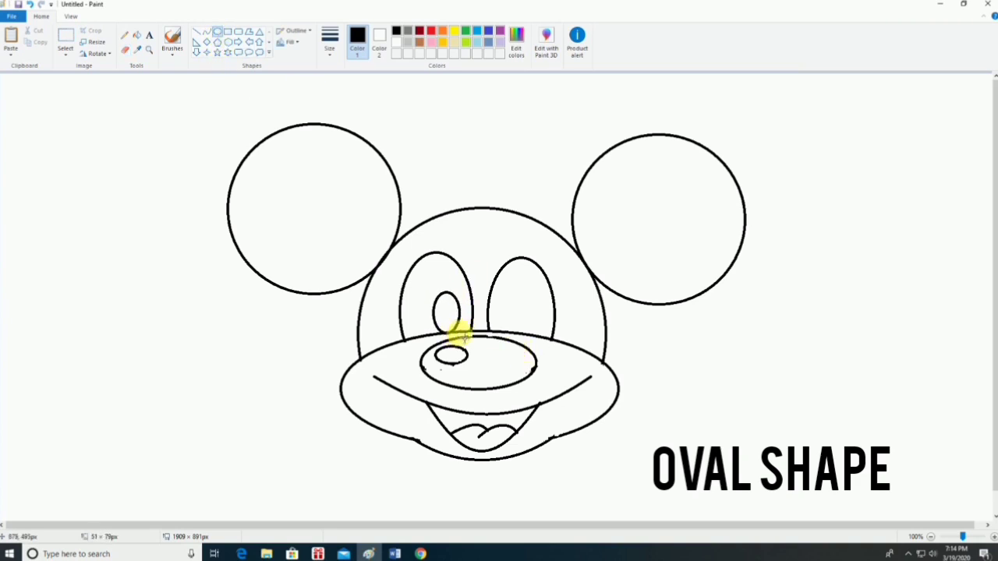
drag(446, 317, 457, 320)
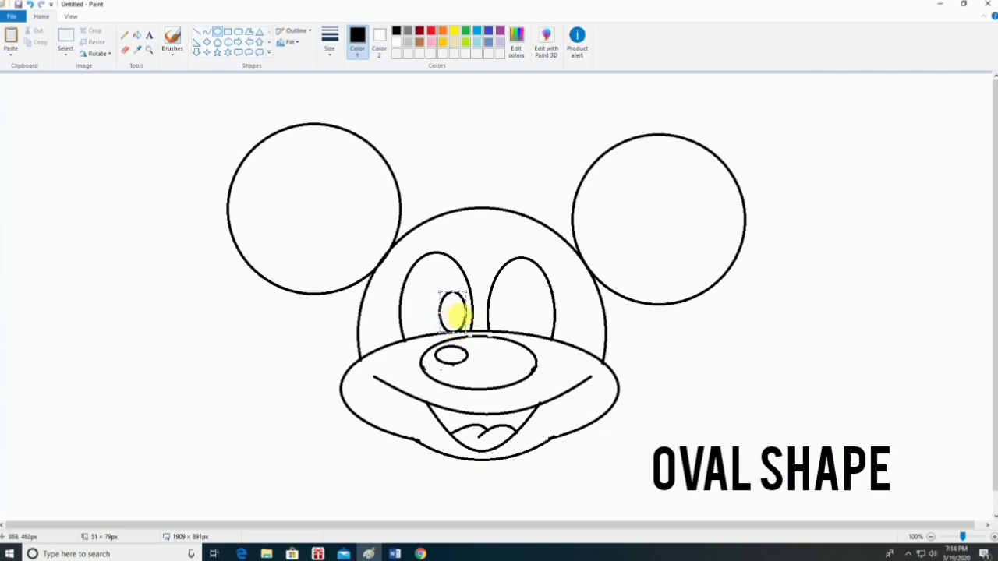
click(504, 301)
drag(497, 294, 526, 335)
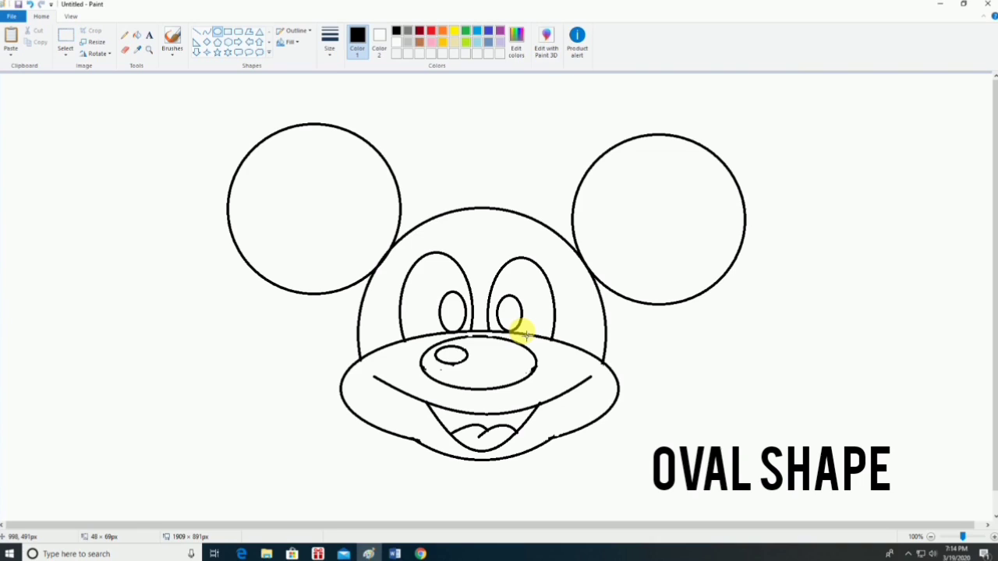
mouse_move(512, 317)
mouse_down()
mouse_move(526, 317)
mouse_move(517, 315)
mouse_up()
click(517, 312)
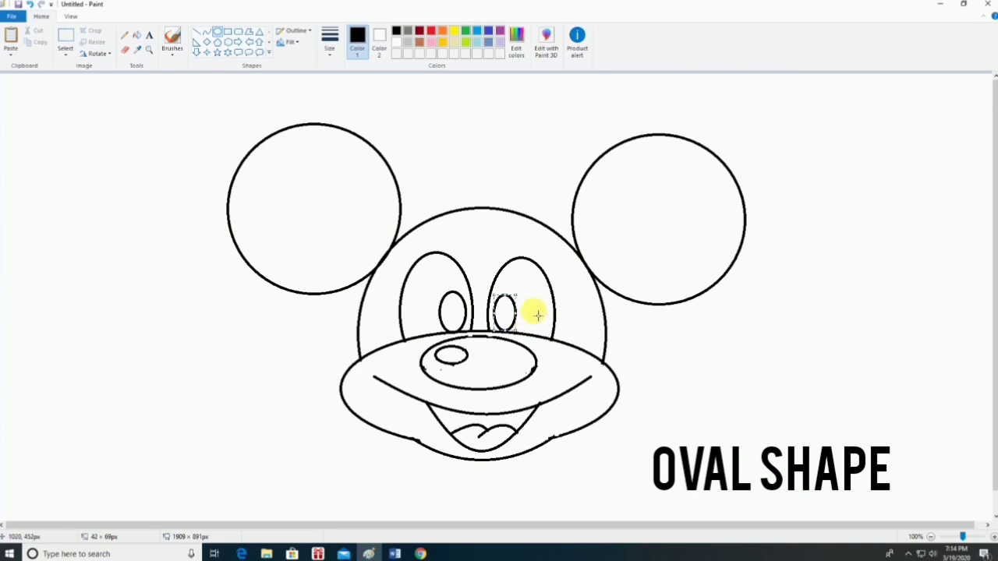
drag(449, 305, 462, 330)
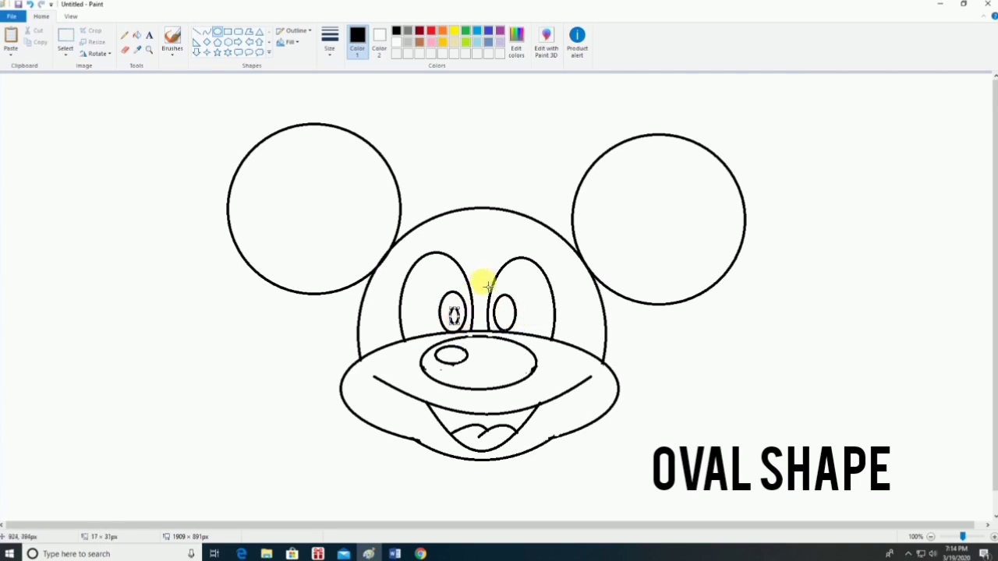
drag(497, 311, 507, 329)
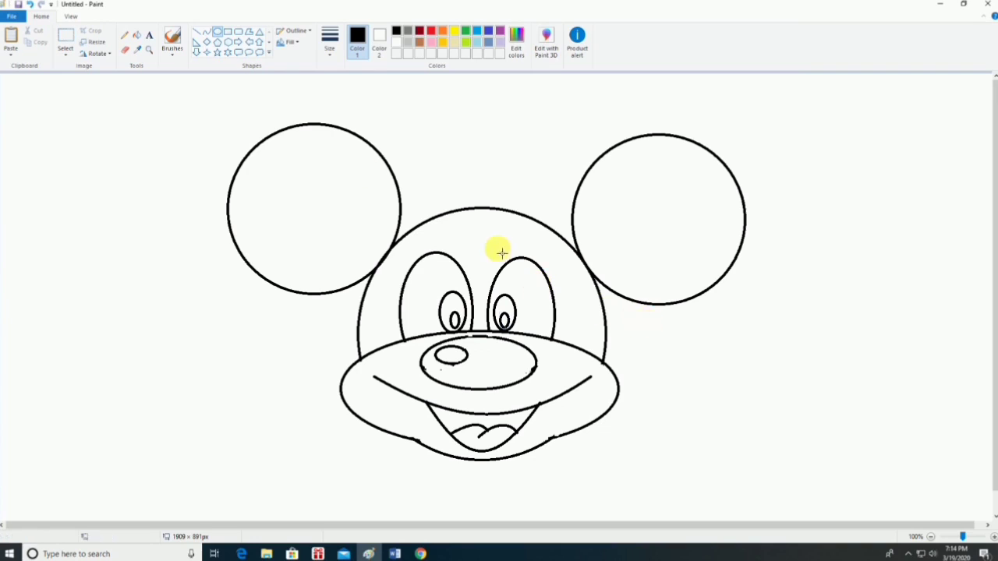
Draw two bent curves from the forehead dip down to the left and right cheeks
click(206, 32)
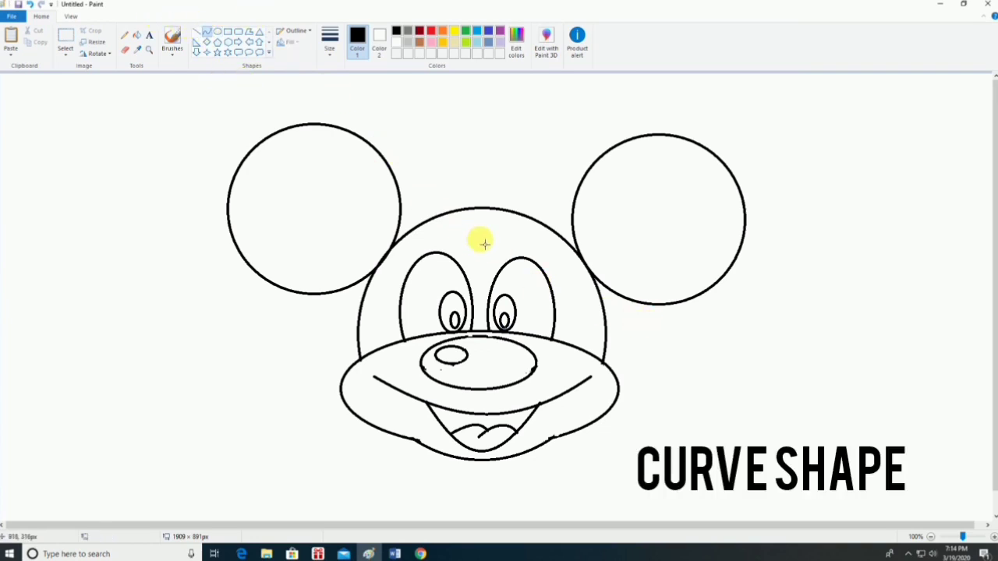
drag(481, 250, 380, 354)
mouse_move(417, 250)
mouse_down()
mouse_move(421, 226)
mouse_move(388, 278)
mouse_move(388, 252)
mouse_up()
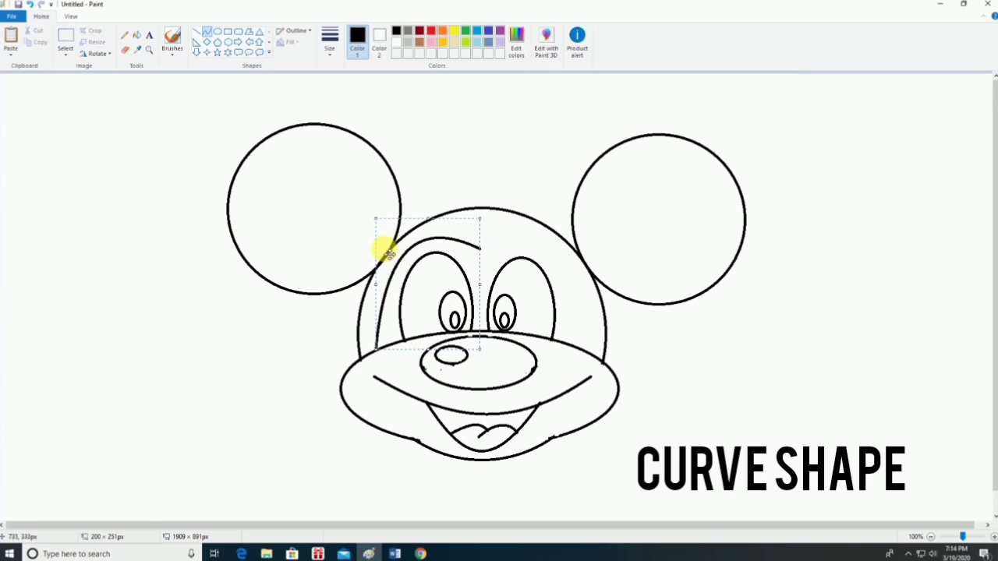
drag(387, 252, 383, 265)
click(486, 251)
drag(485, 252, 585, 352)
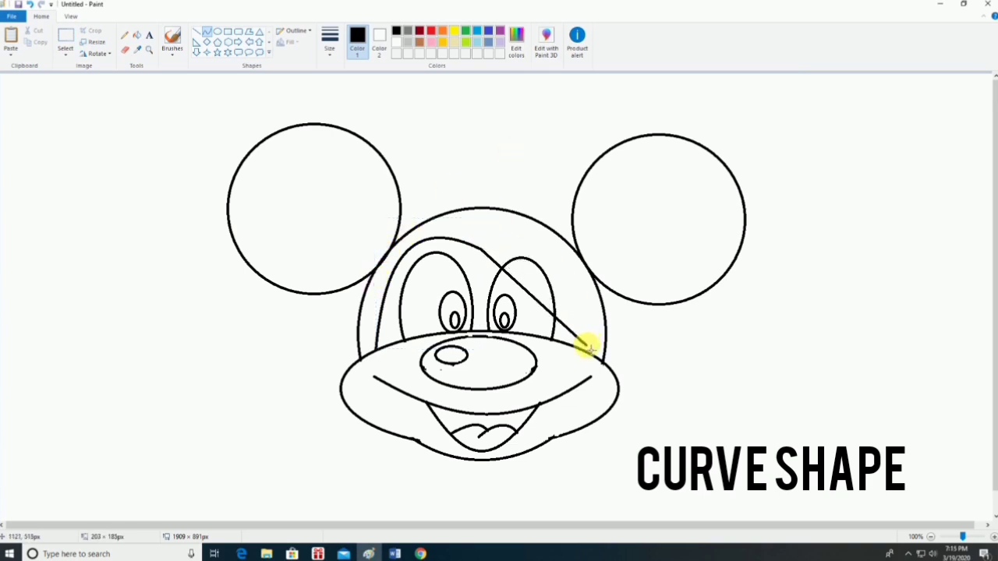
mouse_move(528, 245)
mouse_down()
mouse_move(551, 228)
mouse_move(584, 272)
mouse_up()
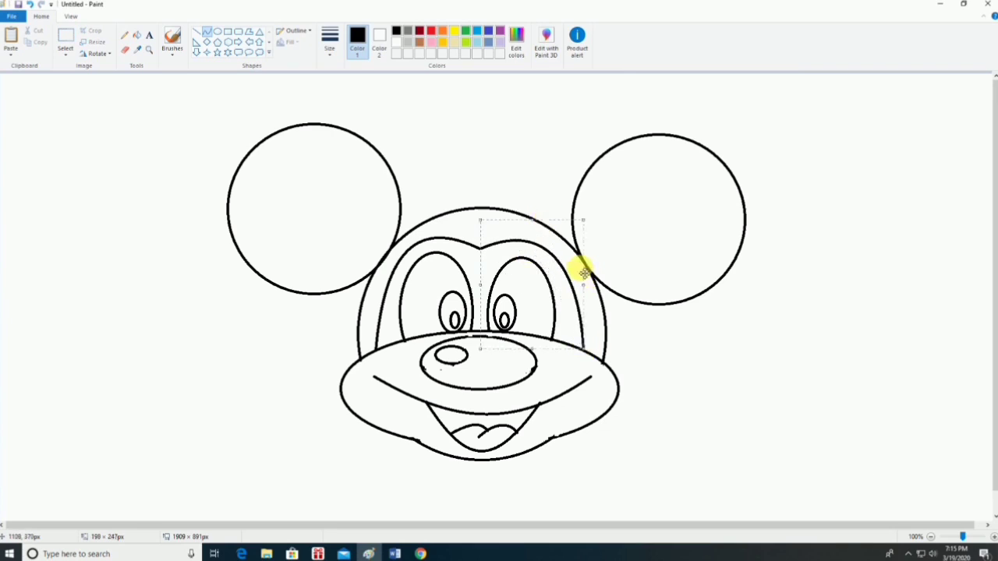
click(206, 262)
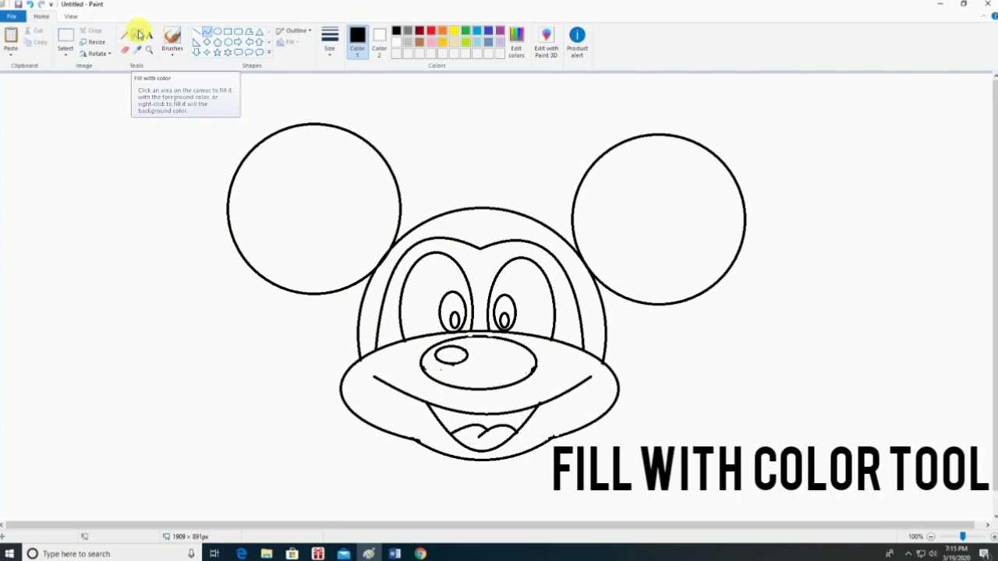
Fill the ears, head band, nose and both pupils black
click(139, 34)
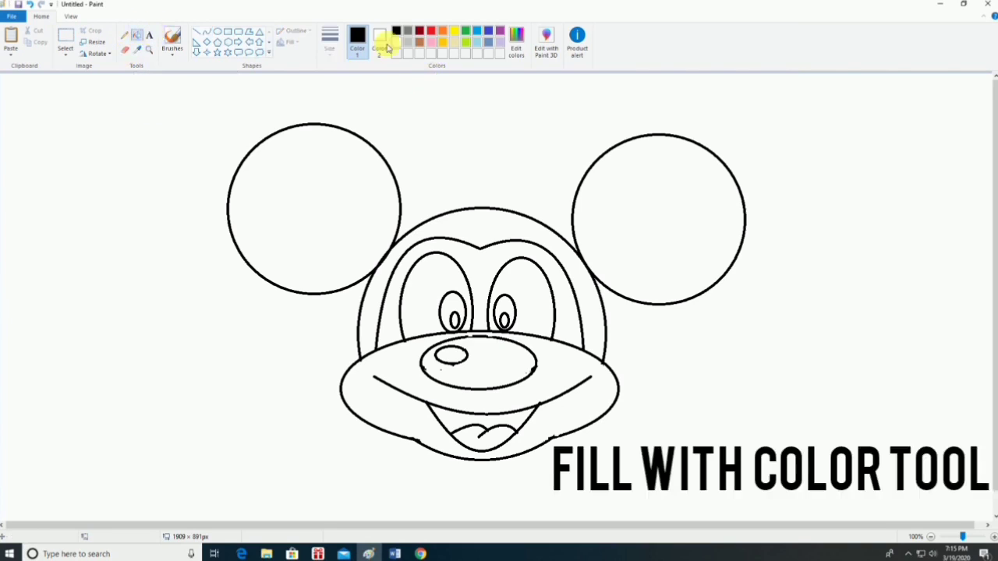
click(339, 167)
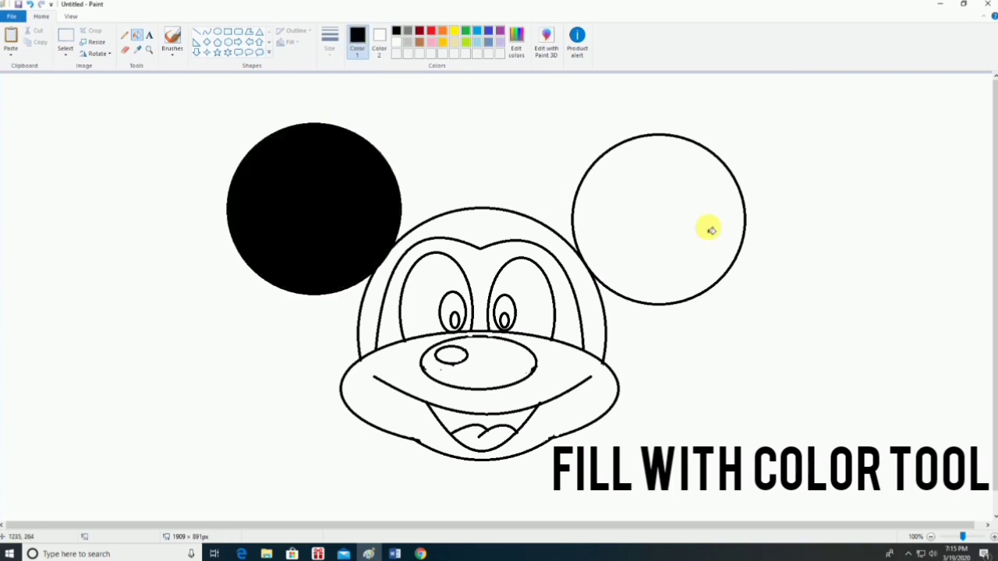
click(686, 221)
click(487, 228)
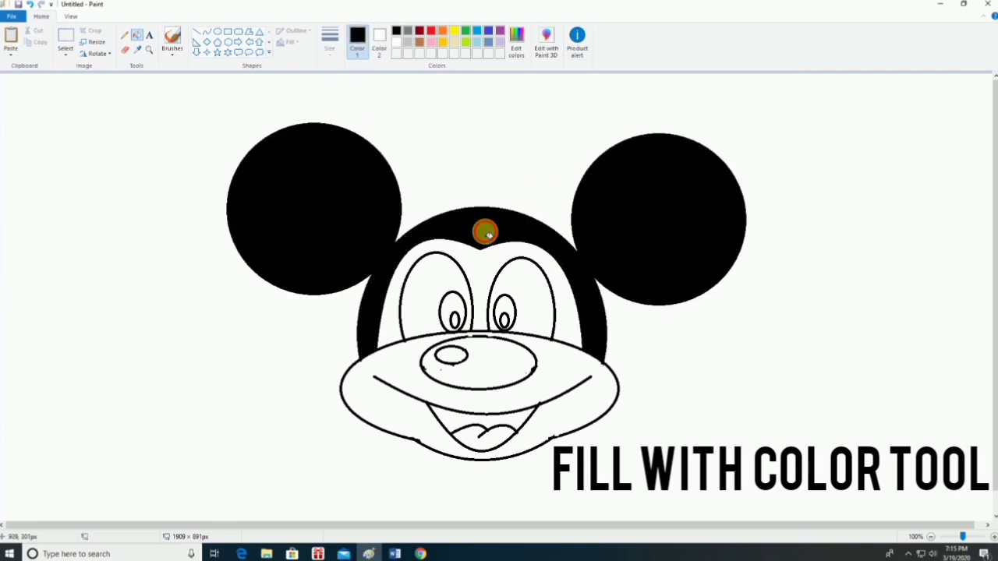
click(489, 370)
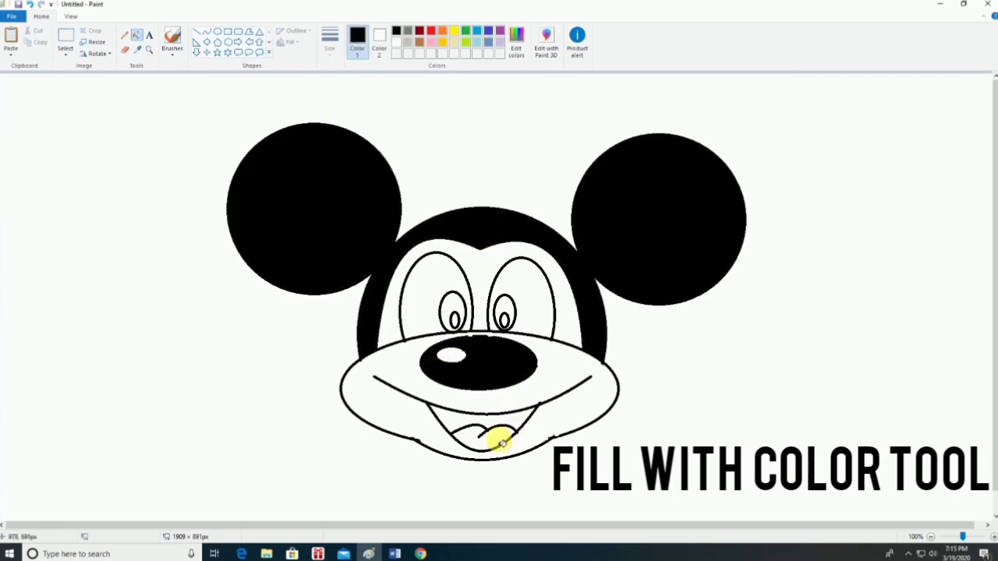
click(451, 309)
click(502, 305)
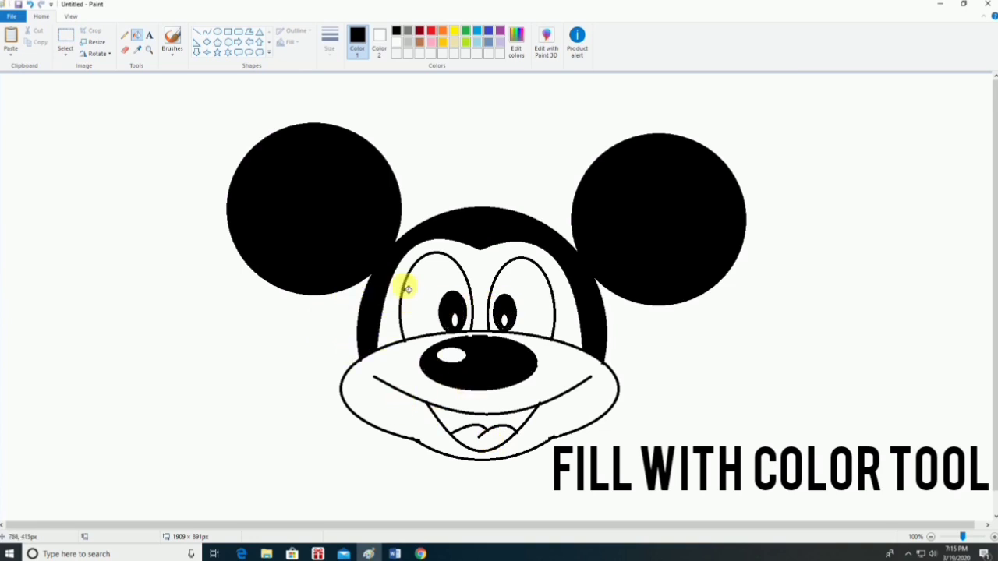
Fill the tongue red and the mouth interior above it black
click(432, 31)
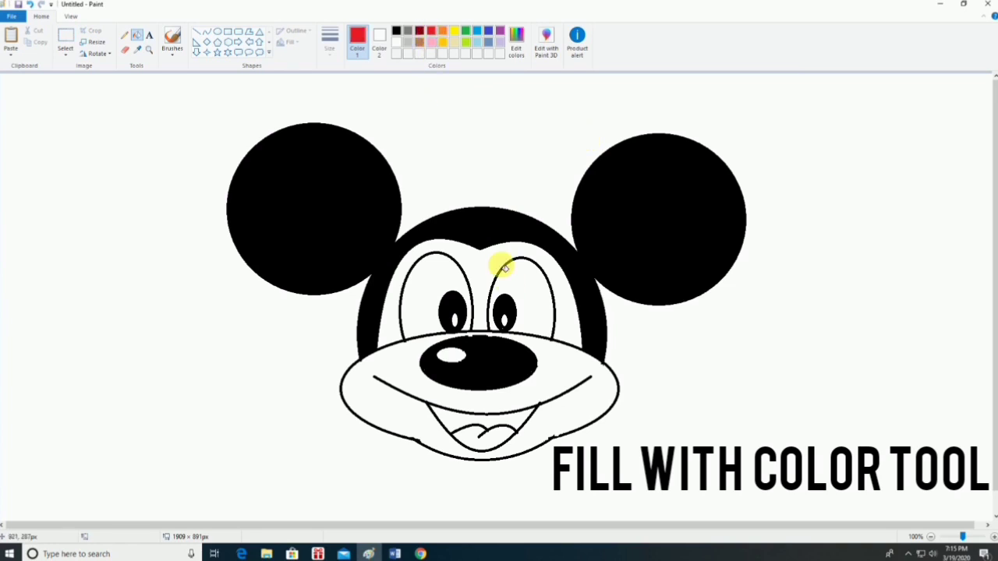
click(502, 435)
click(396, 31)
click(453, 419)
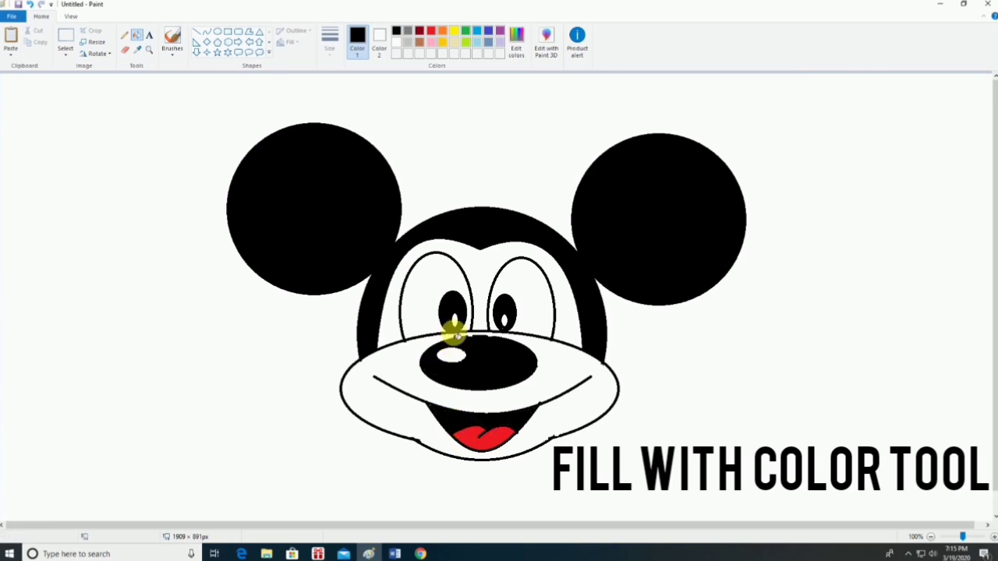
Fill the muzzle and upper face beige
click(450, 45)
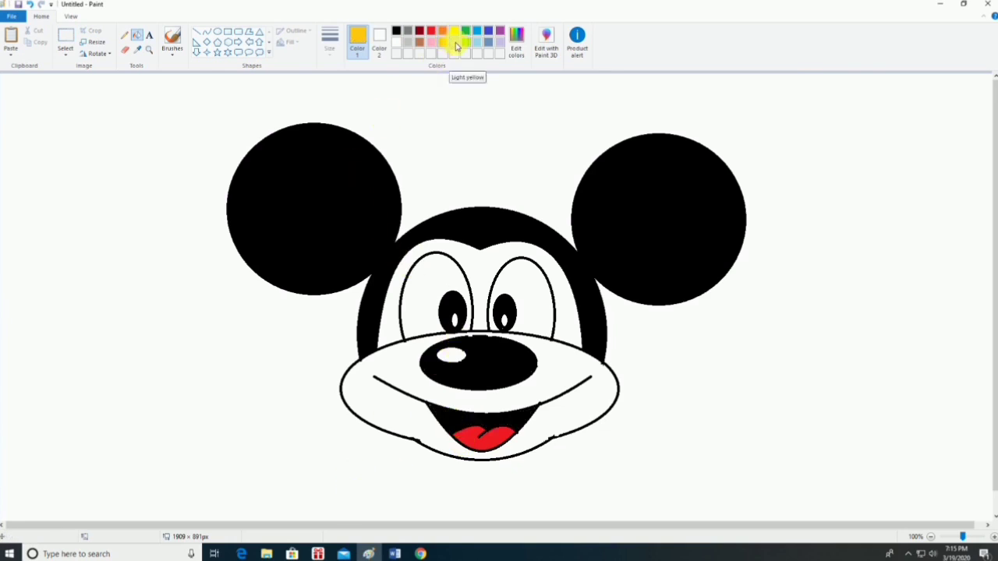
click(414, 374)
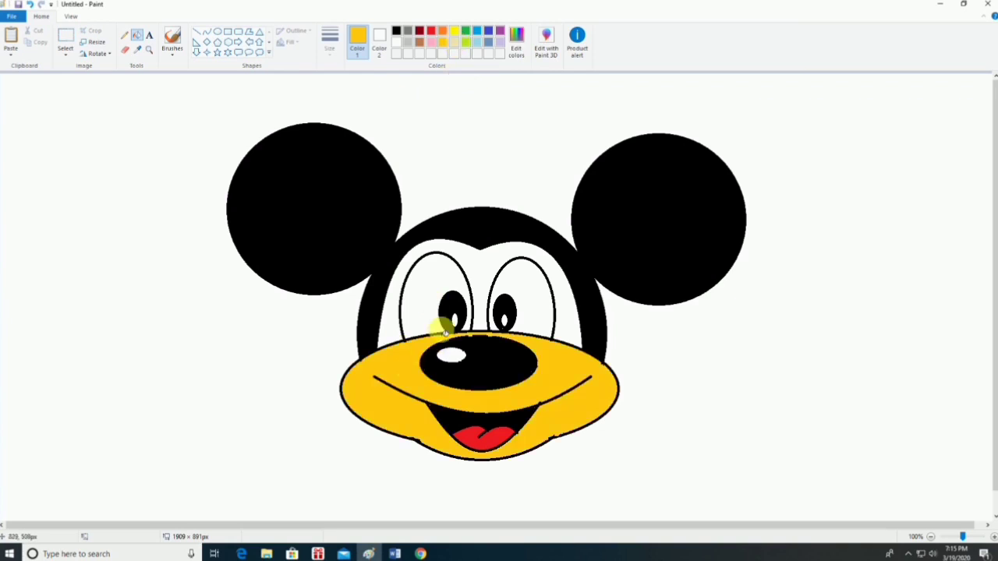
click(456, 44)
click(406, 353)
click(397, 326)
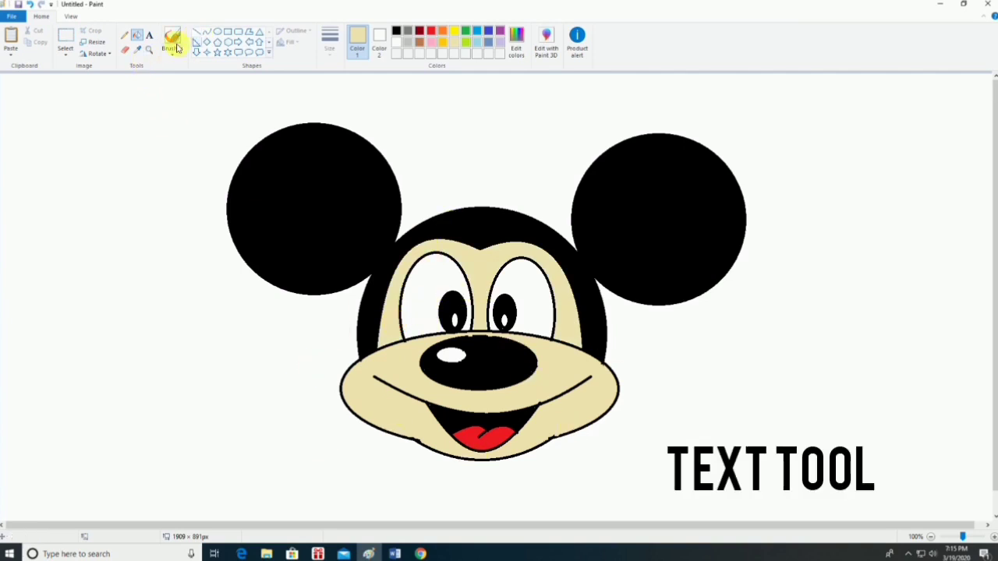
Type 'mickey mouse' in red in a text box left of the face
click(149, 35)
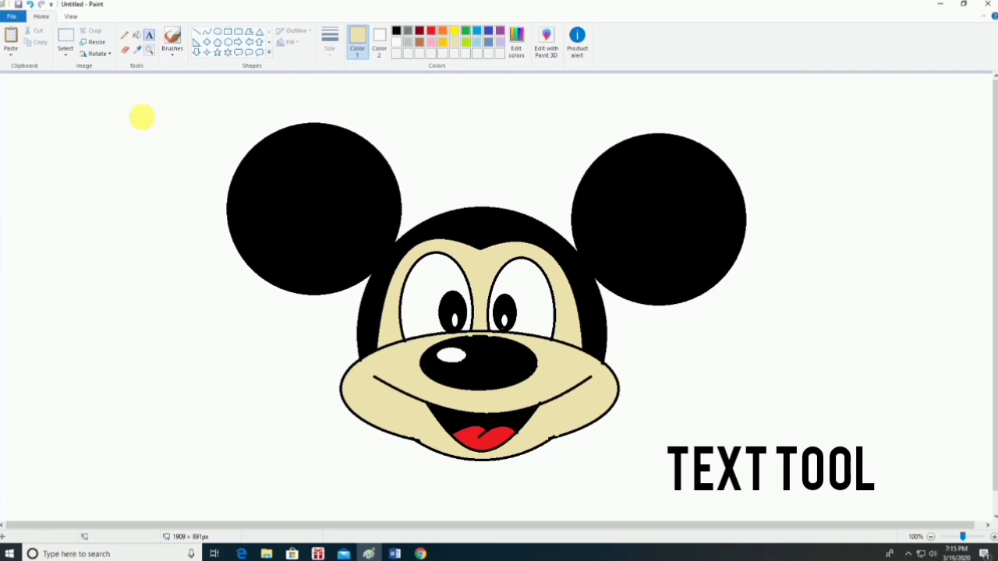
click(48, 341)
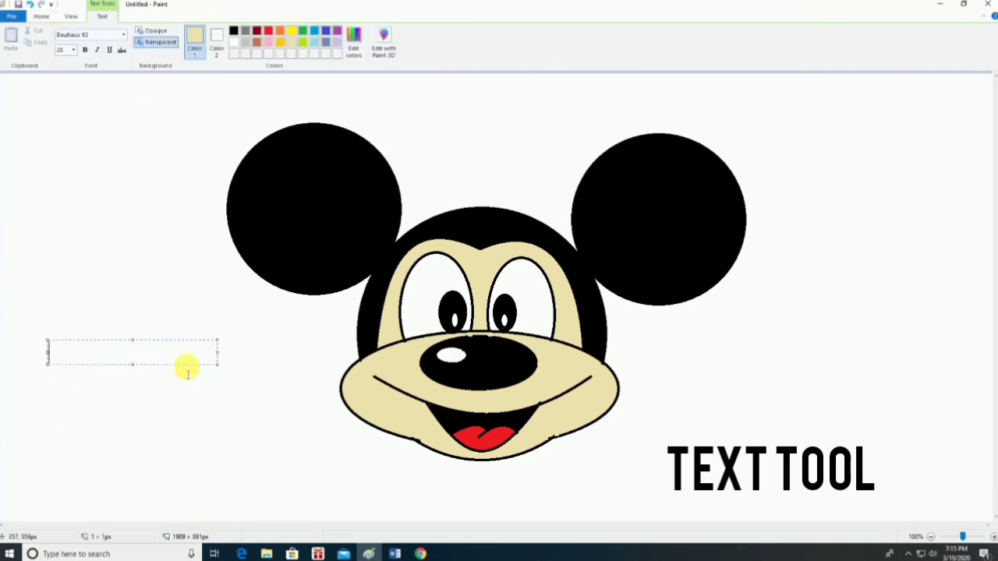
text(m)
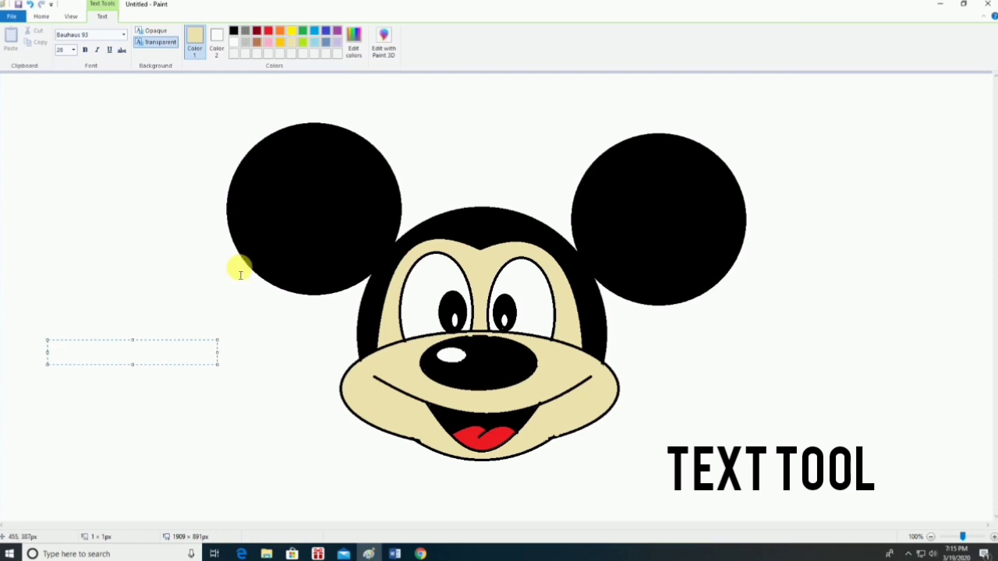
click(269, 31)
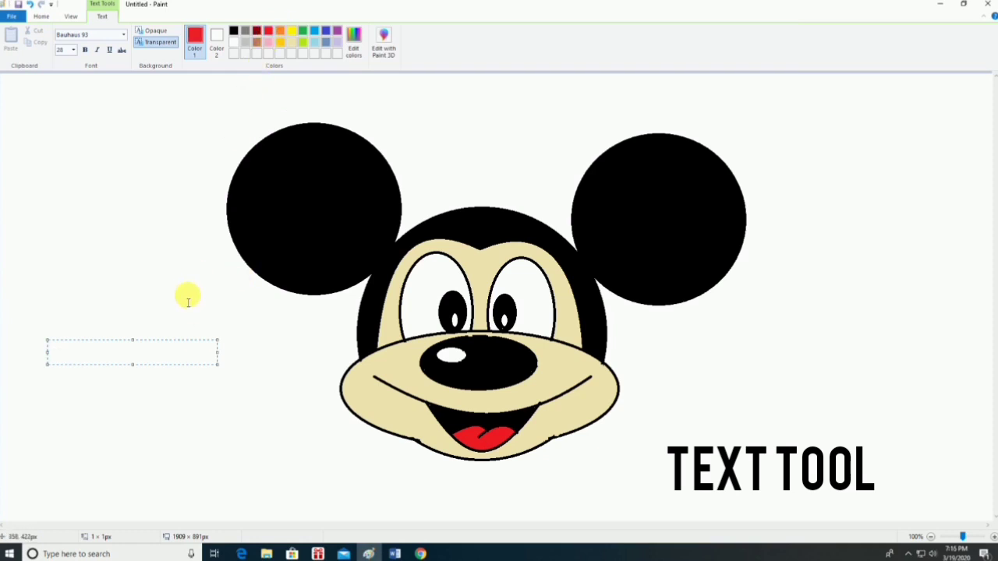
text(mickey mouse)
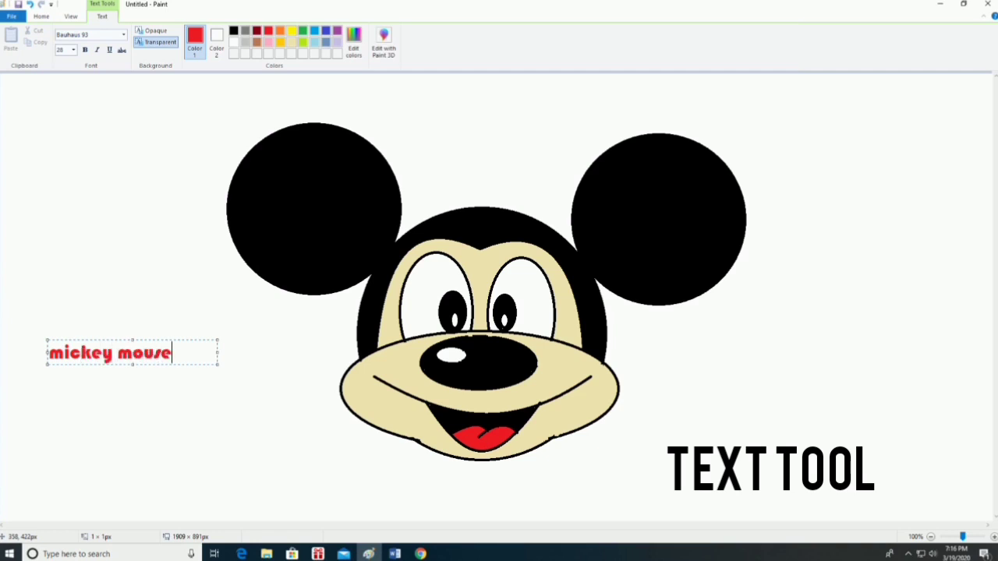
drag(134, 367, 133, 411)
drag(222, 377, 241, 377)
Enlarge the text to size 48 and widen the box so it fits one line
drag(172, 356, 47, 355)
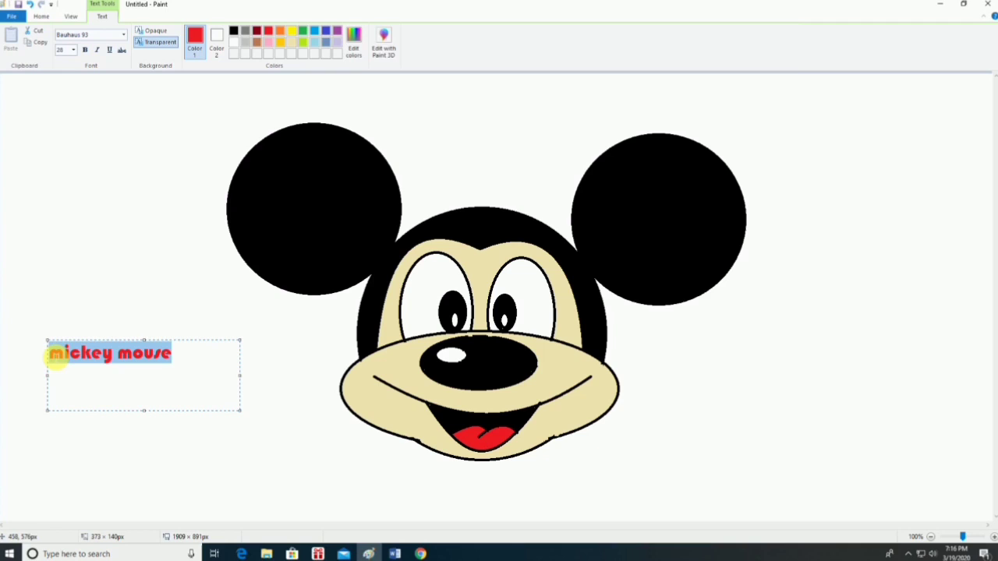
click(73, 51)
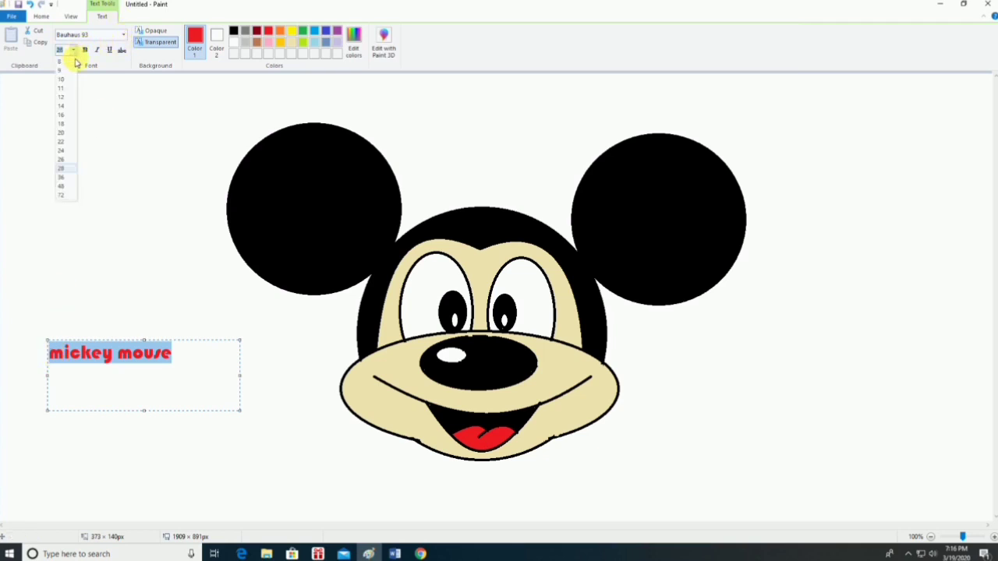
click(62, 186)
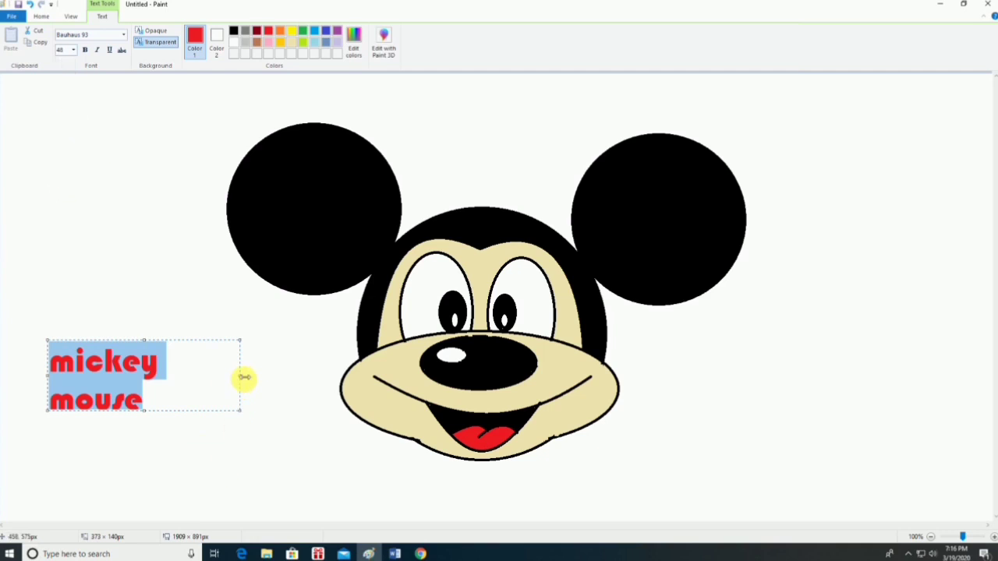
drag(244, 378, 278, 378)
click(237, 456)
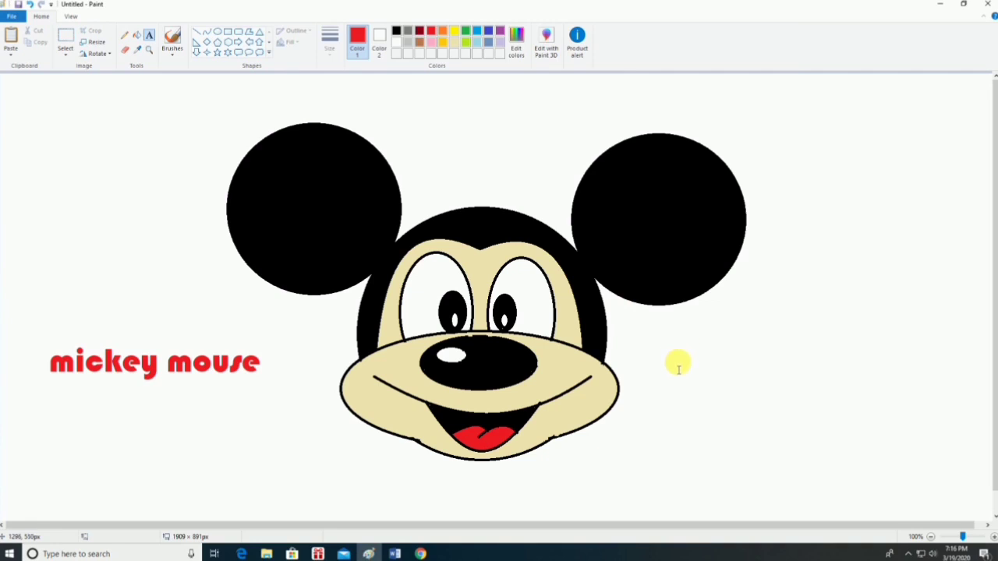
Type 'name : your name' with a class line below it, right of the face
click(677, 343)
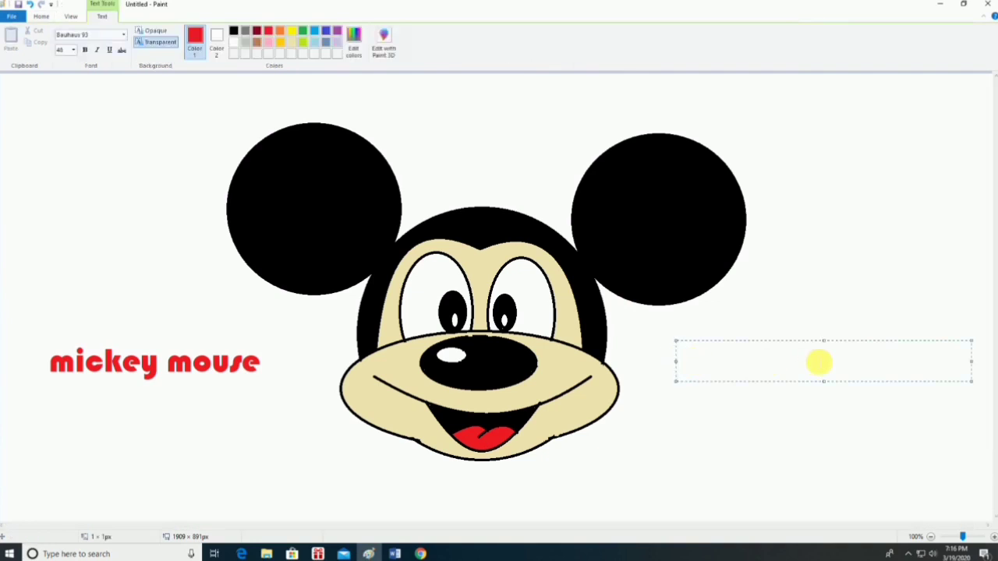
text(name : your )
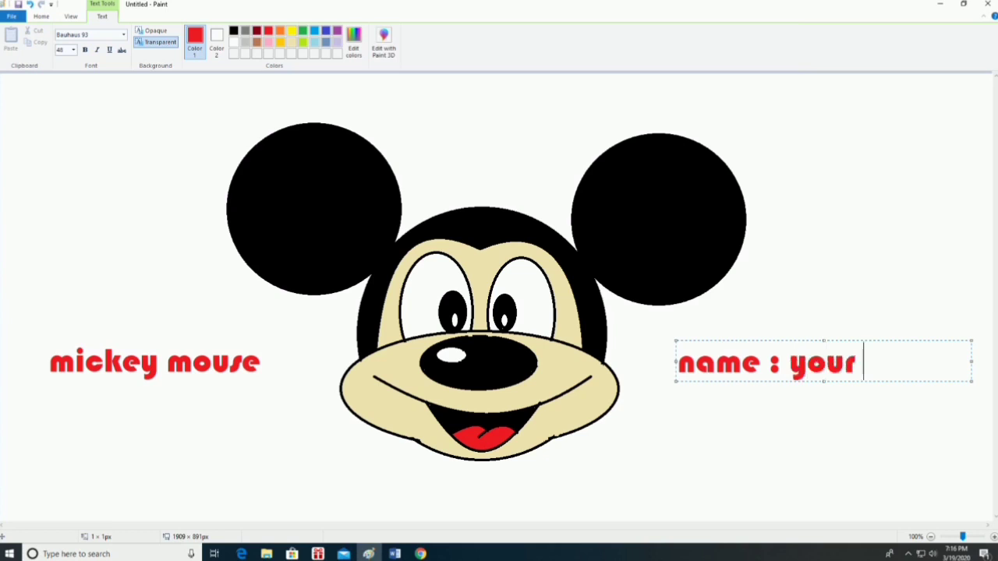
text(name)
key(Return)
text(cla)
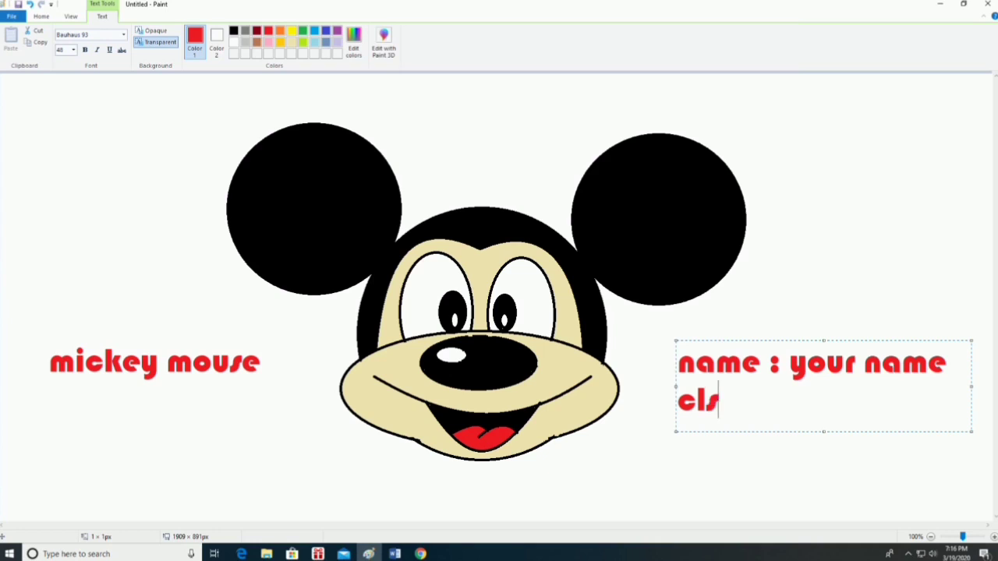
text(ss )
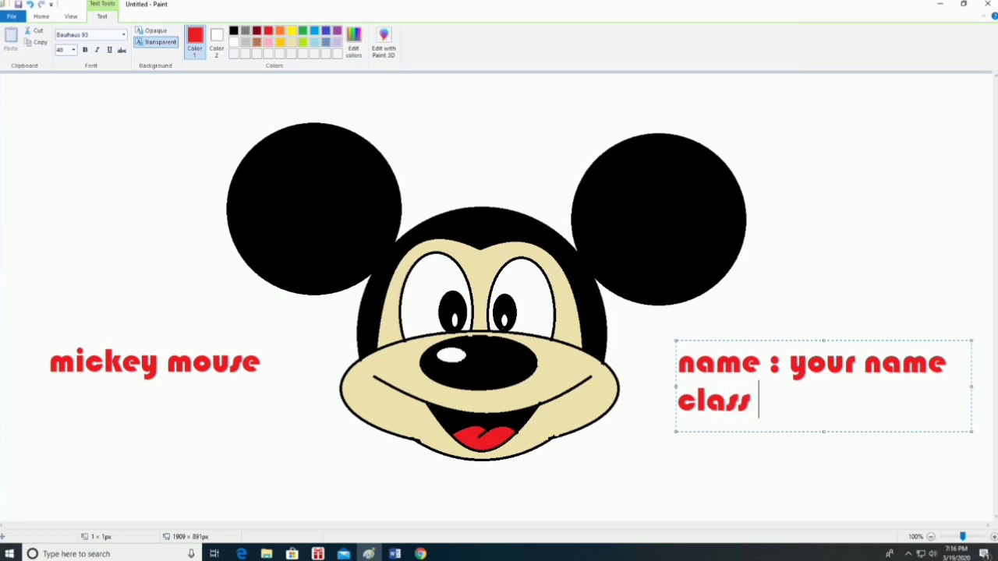
text(: you)
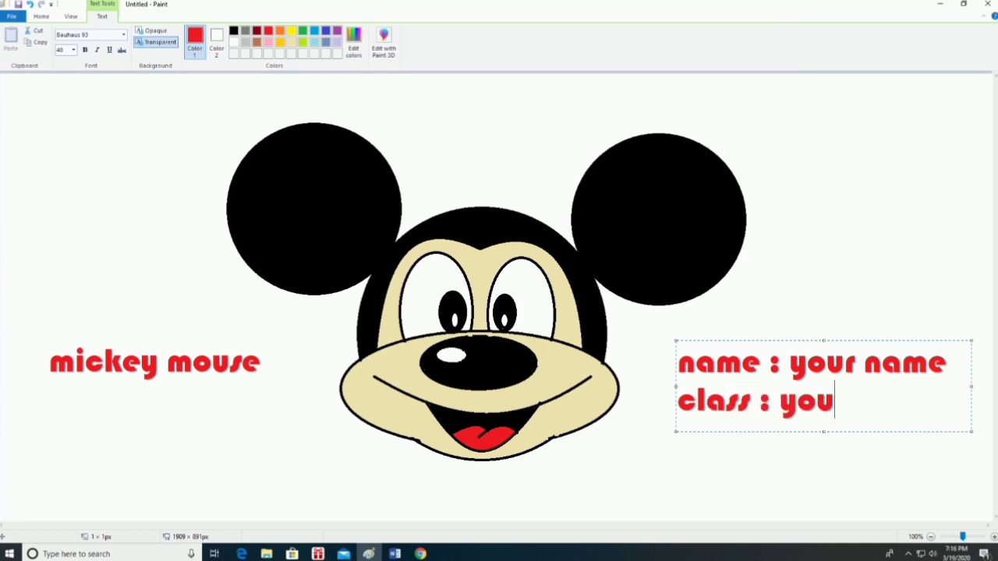
text(r class)
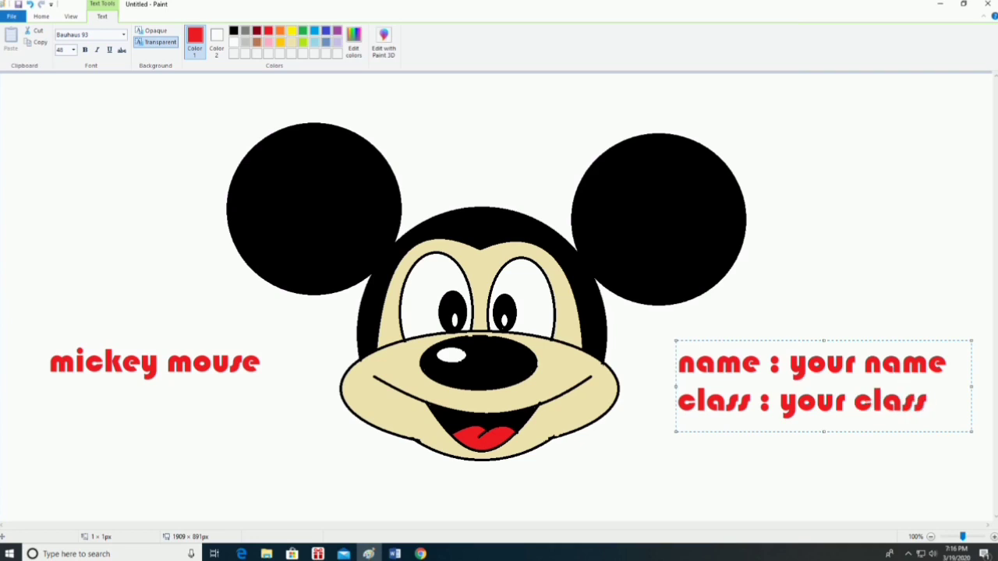
click(816, 363)
key(BackSpace)
text(s)
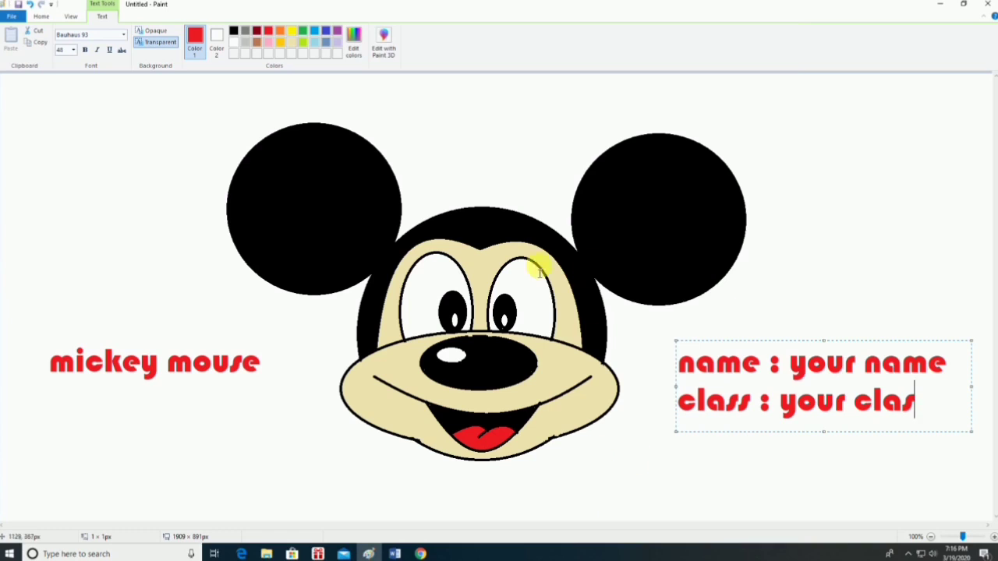
Choose Save as PNG picture, enter the file name and attempt to save
click(11, 17)
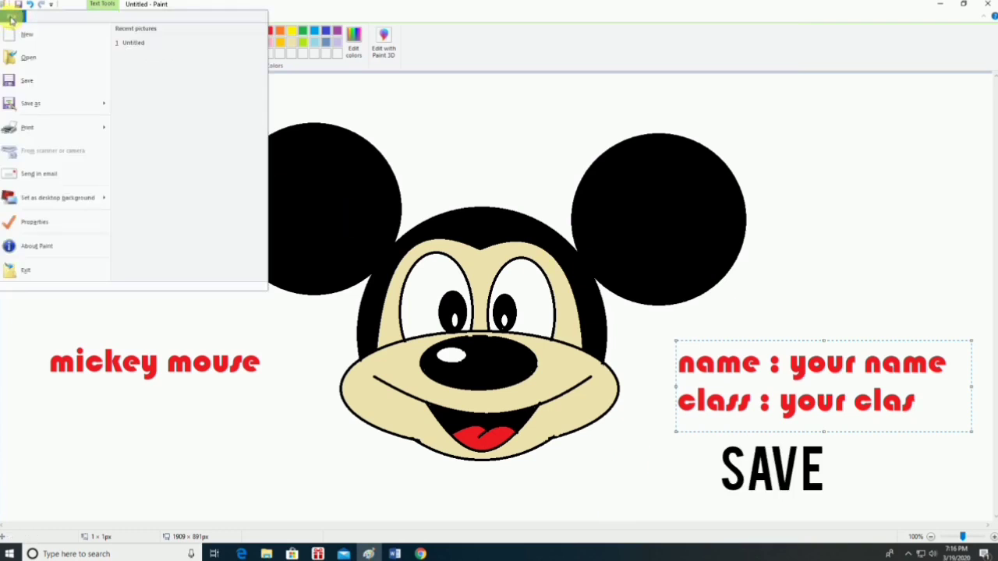
click(34, 105)
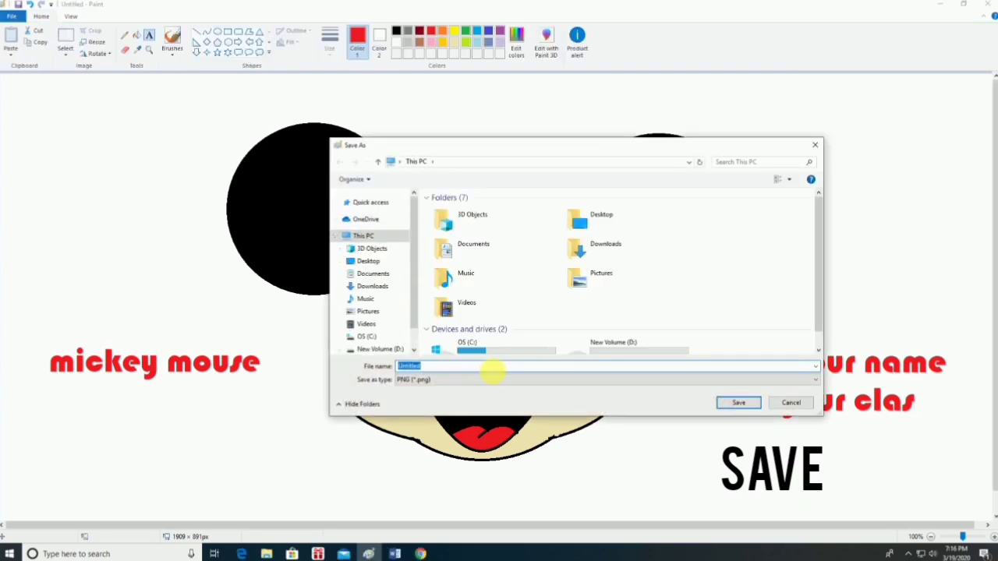
text(pe)
text(ijo p2a)
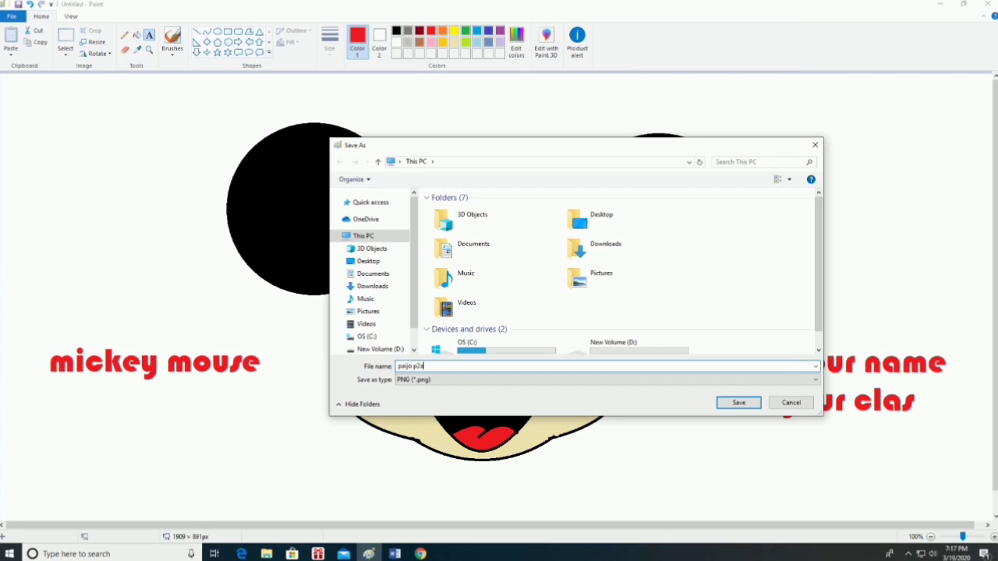
mouse_move(374, 301)
drag(411, 291, 412, 337)
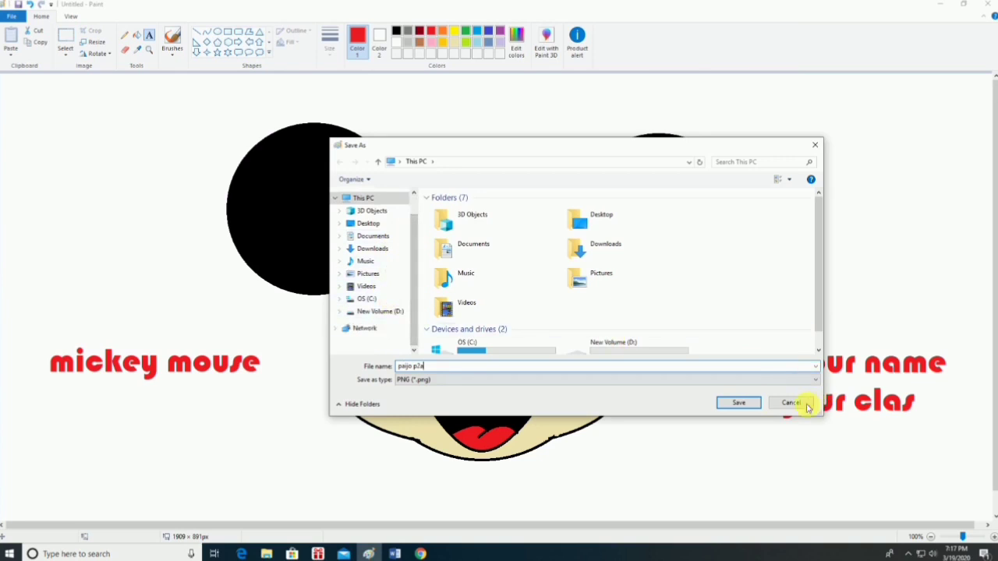
click(739, 402)
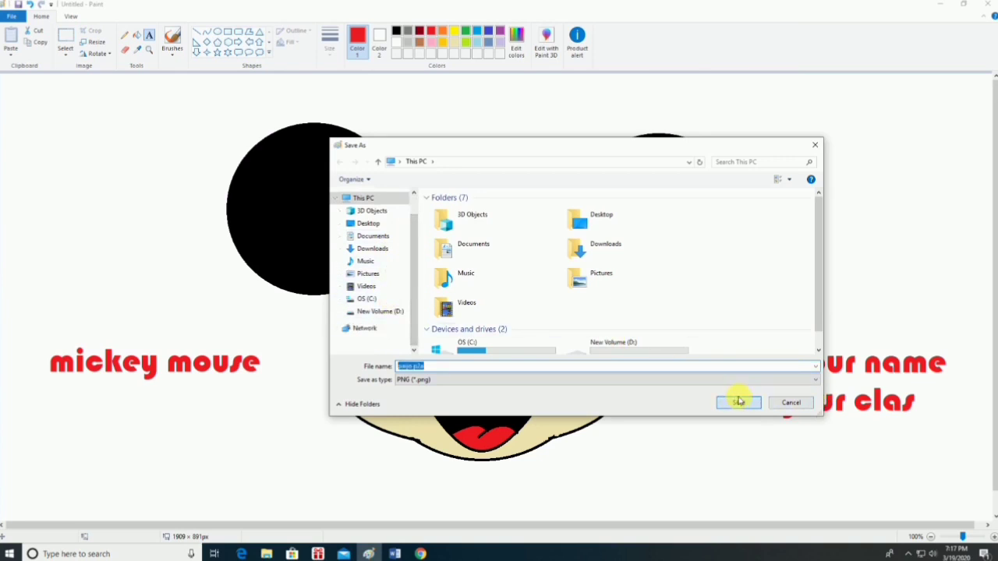
Dismiss the save error and save the PNG to the Desktop instead
click(564, 274)
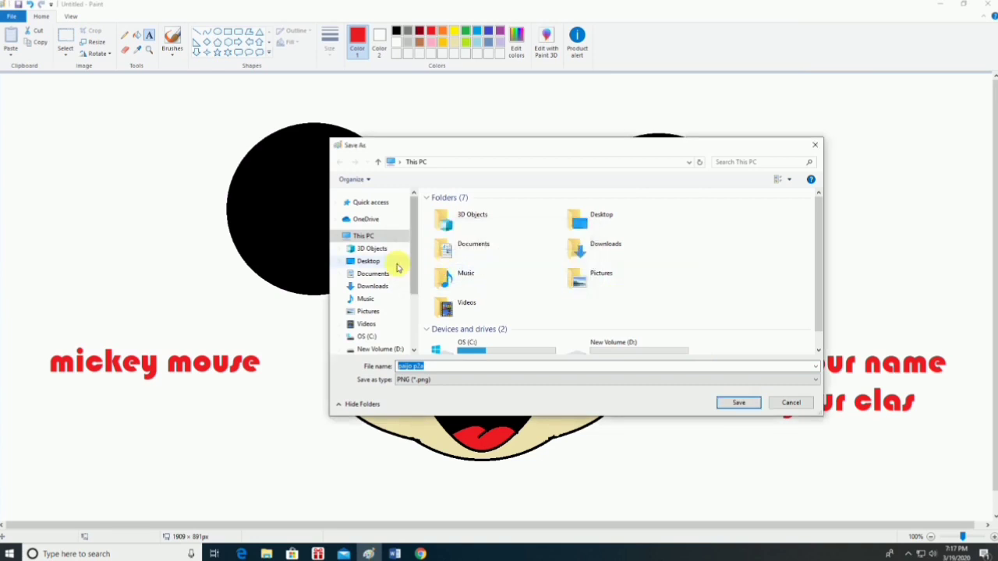
click(388, 262)
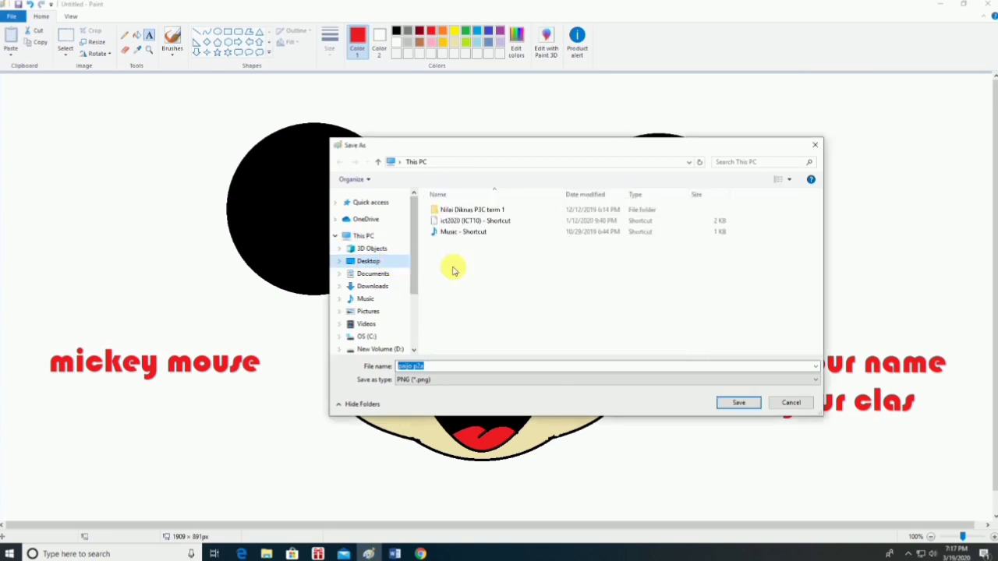
click(741, 402)
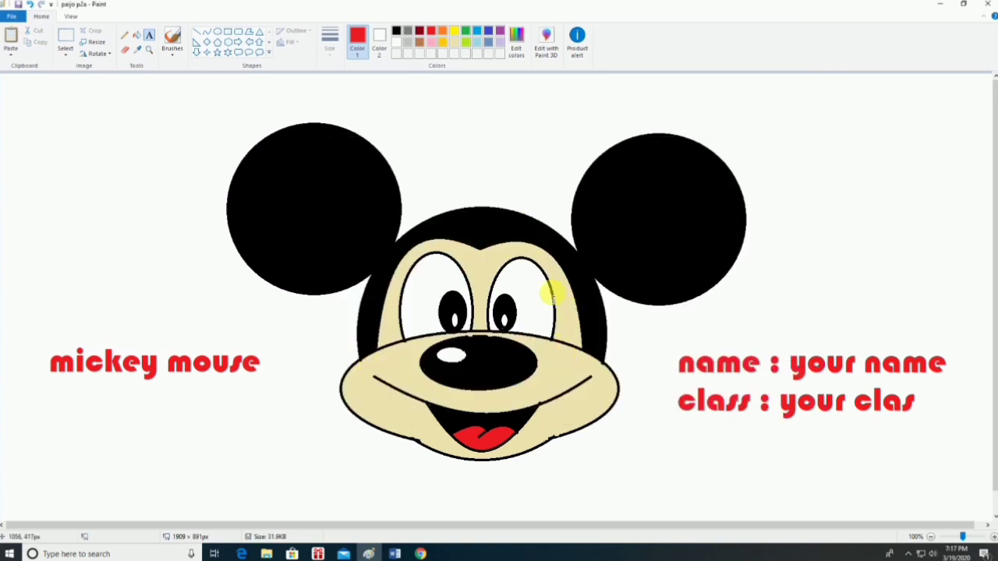